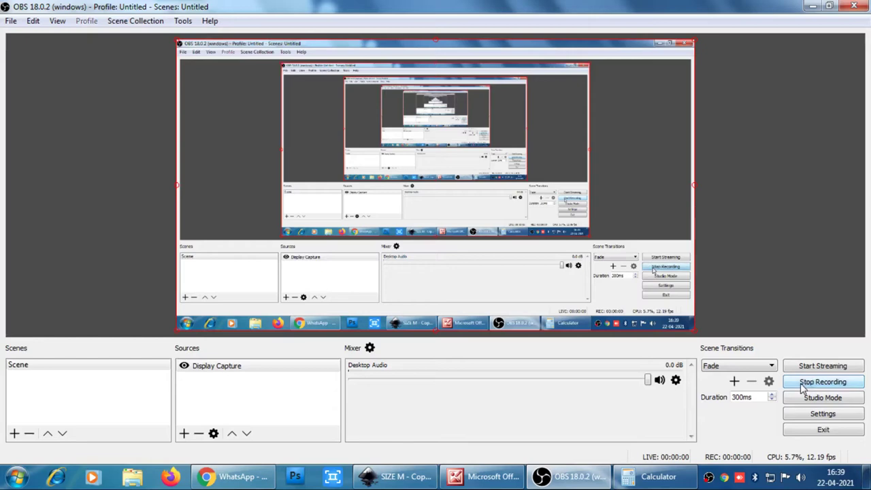
Step: Check the polo T-shirt size chart in Picture Manager, then return to SIZE M - Copy.svg
click(408, 476)
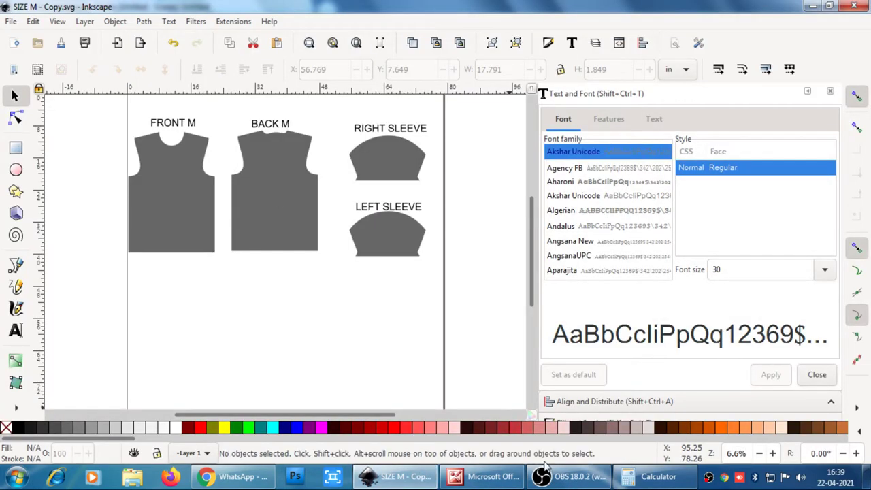
click(479, 476)
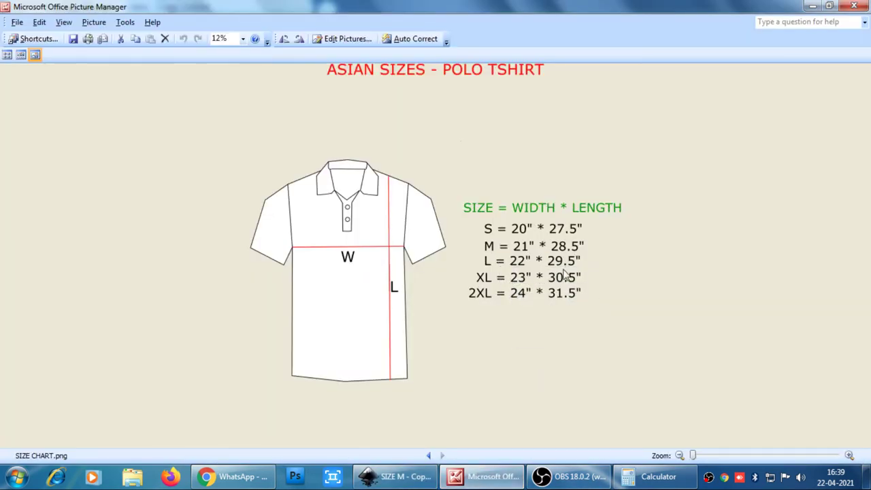
click(398, 476)
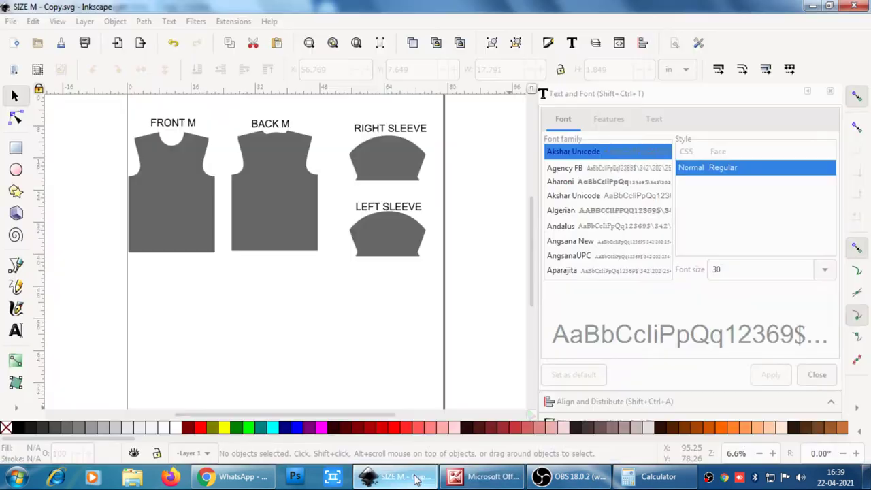
Step: Change the page height to 6000 mm, keep the 2000 mm width, and select every piece and label
click(11, 21)
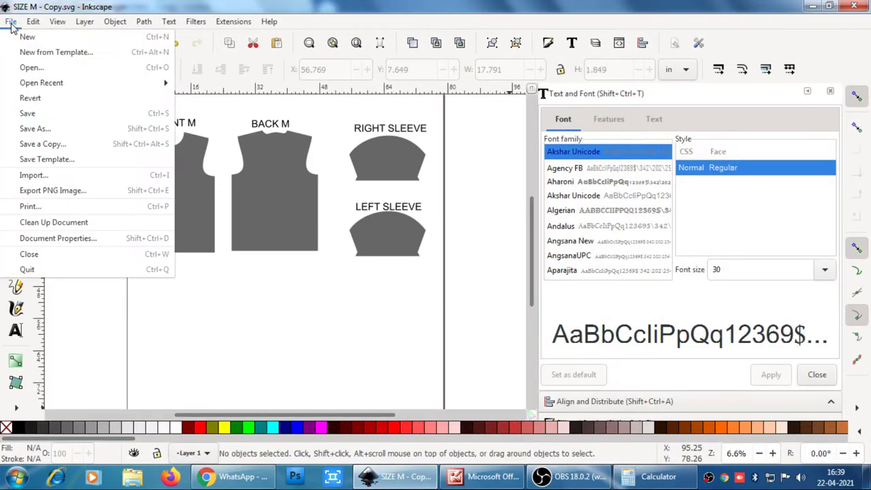
click(54, 238)
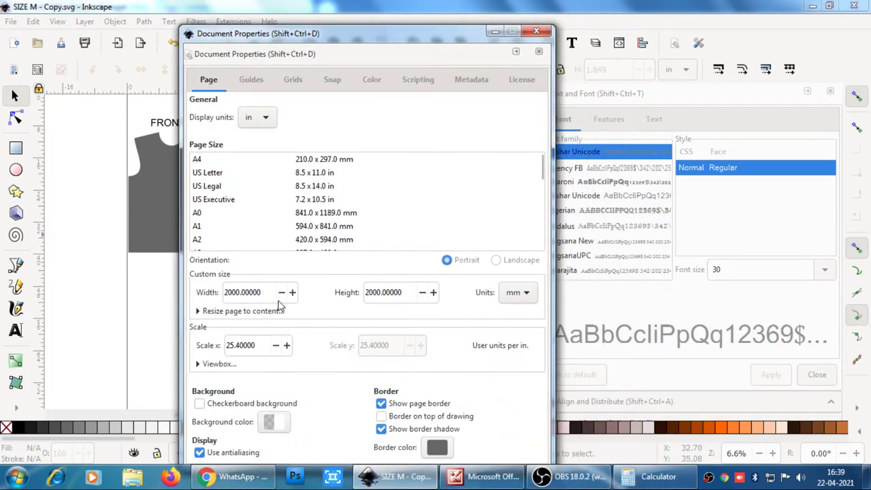
drag(403, 292, 362, 291)
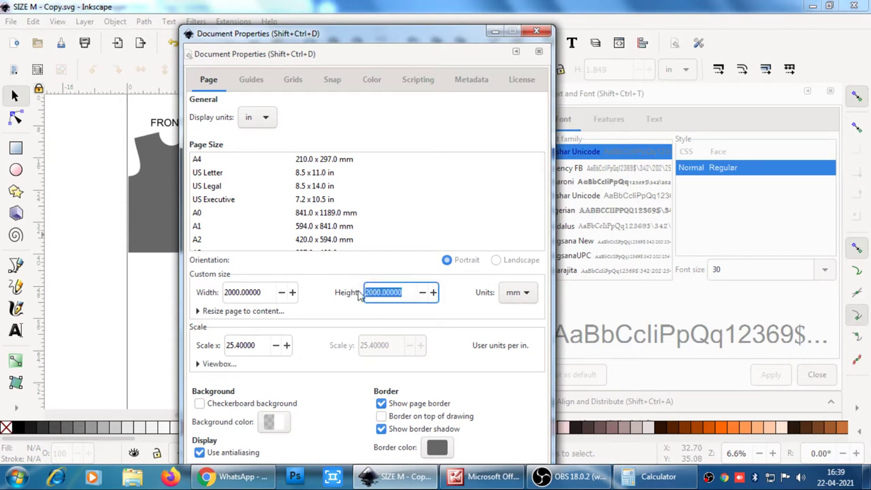
key(BackSpace)
click(535, 31)
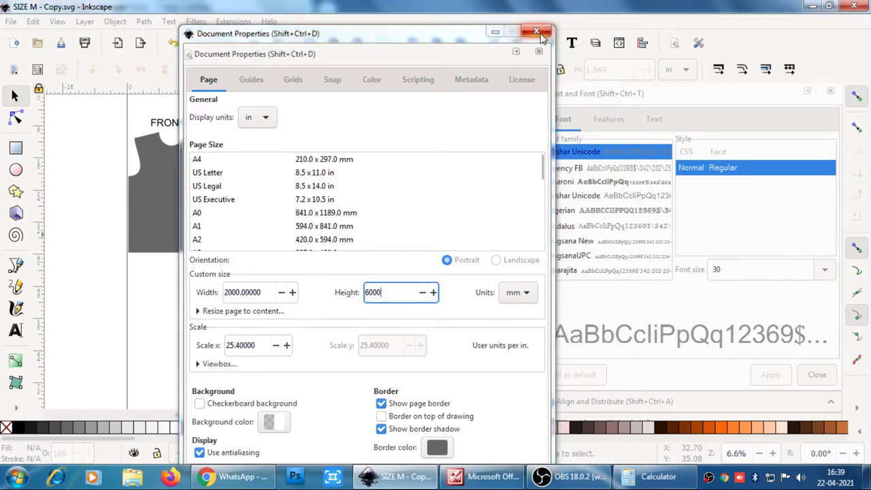
mouse_move(97, 103)
mouse_down()
mouse_move(435, 282)
mouse_move(459, 286)
mouse_up()
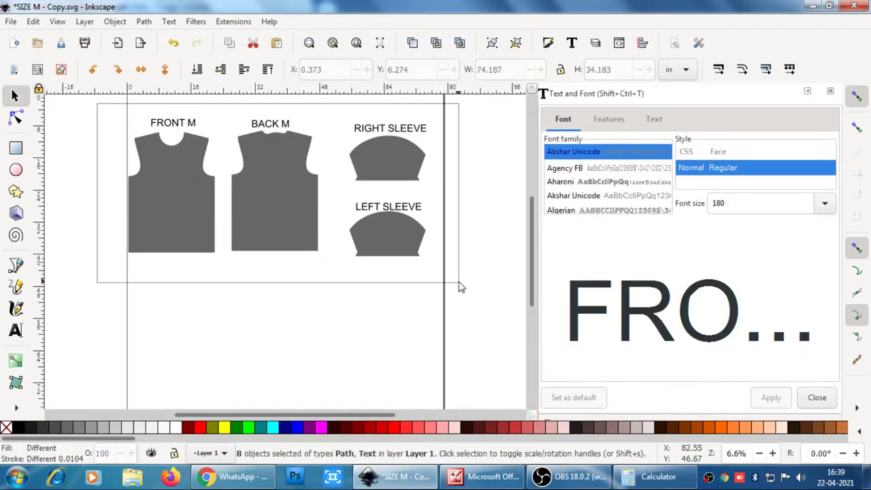
Step: Paste a copy of the front, back and sleeve pieces with labels as a row below the originals
click(400, 329)
key(ctrl+v)
mouse_move(390, 323)
mouse_down()
mouse_move(267, 359)
mouse_move(273, 347)
mouse_up()
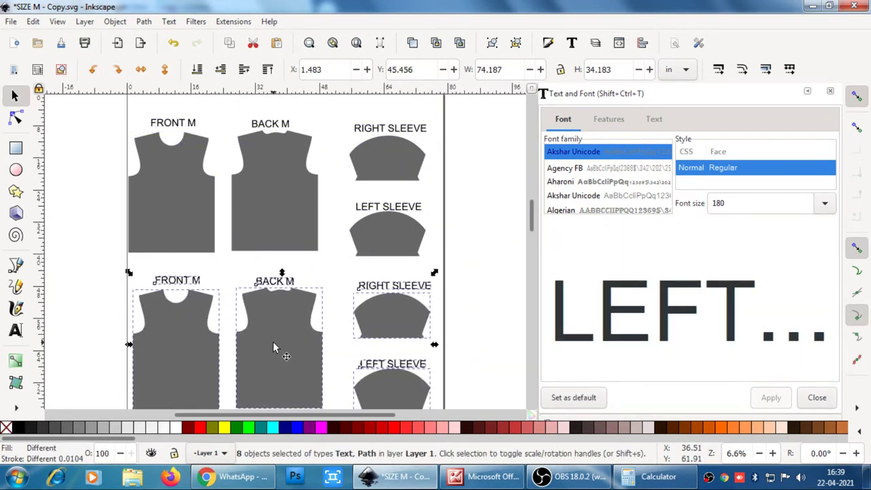
scroll(273, 347, down, 3)
scroll(273, 347, down, 2)
scroll(273, 347, down, 2)
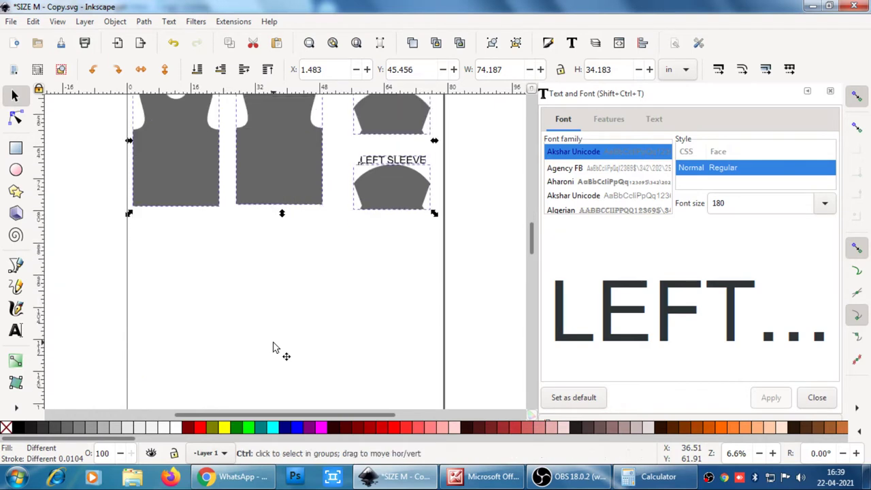
scroll(273, 343, up, 6)
drag(273, 344, 288, 297)
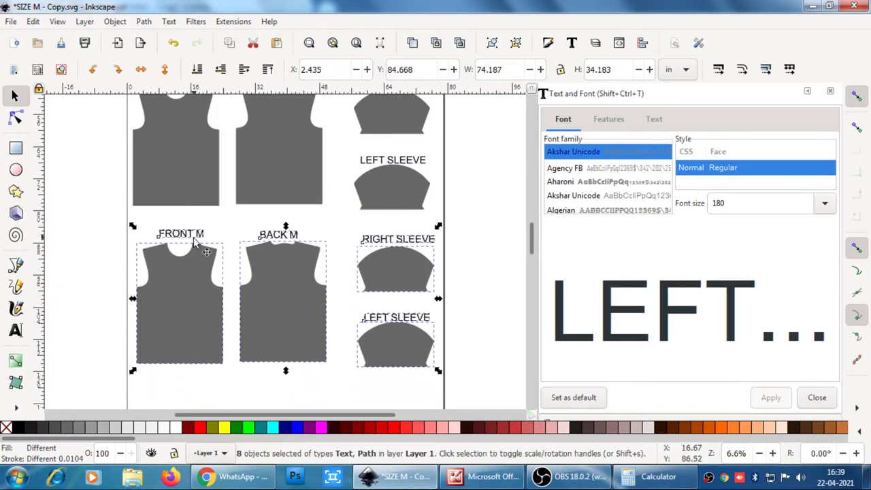
click(196, 241)
double_click(197, 235)
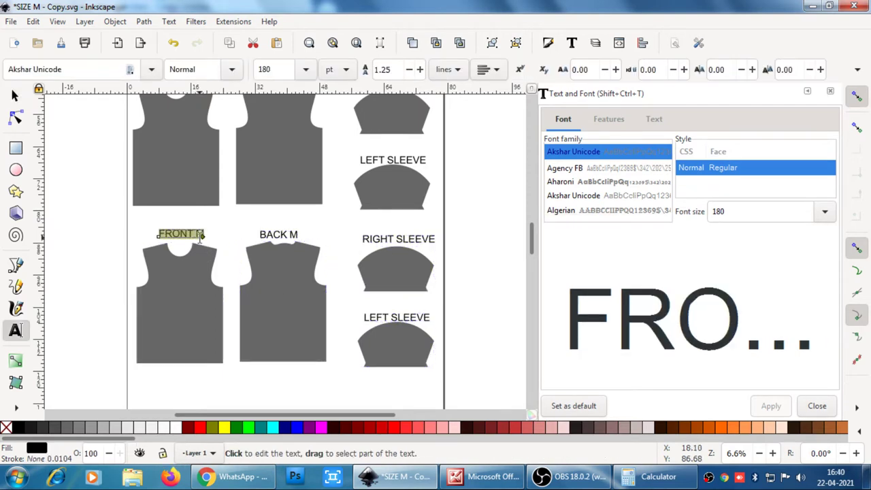
Step: Change the copied labels from FRONT M and BACK M to FRONT L and BACK L
key(BackSpace)
text(FRONT)
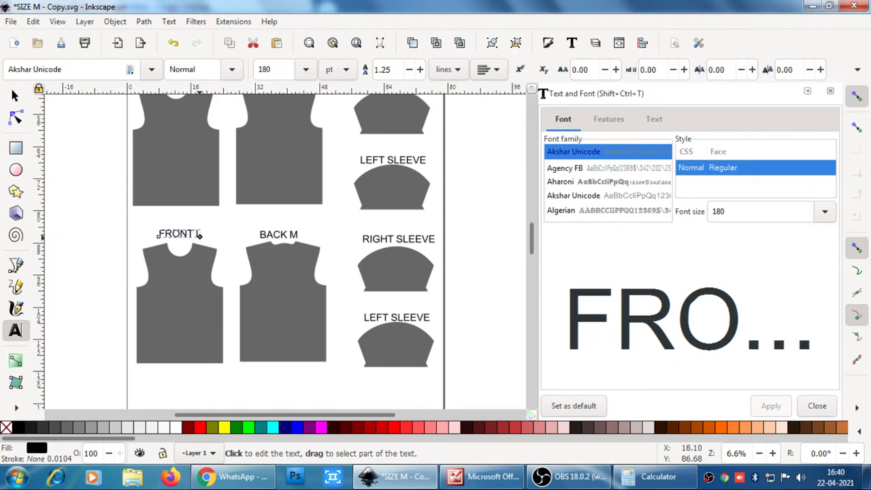
click(272, 234)
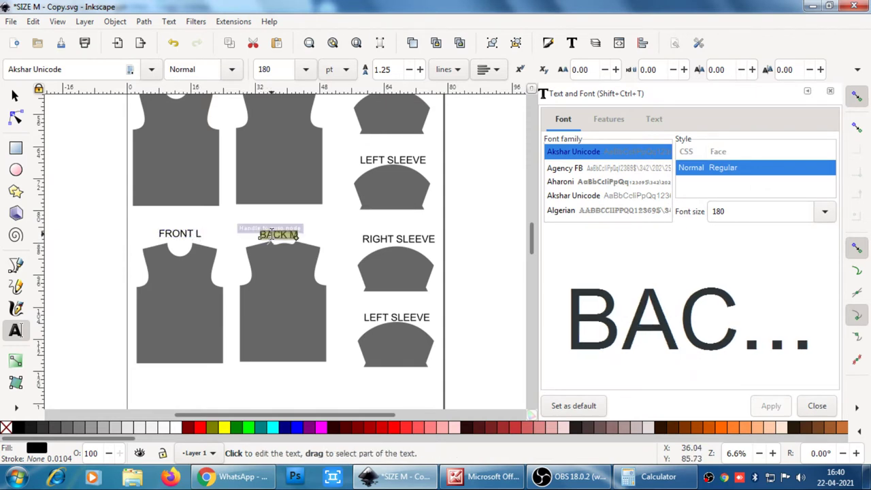
key(BackSpace)
text(BACK)
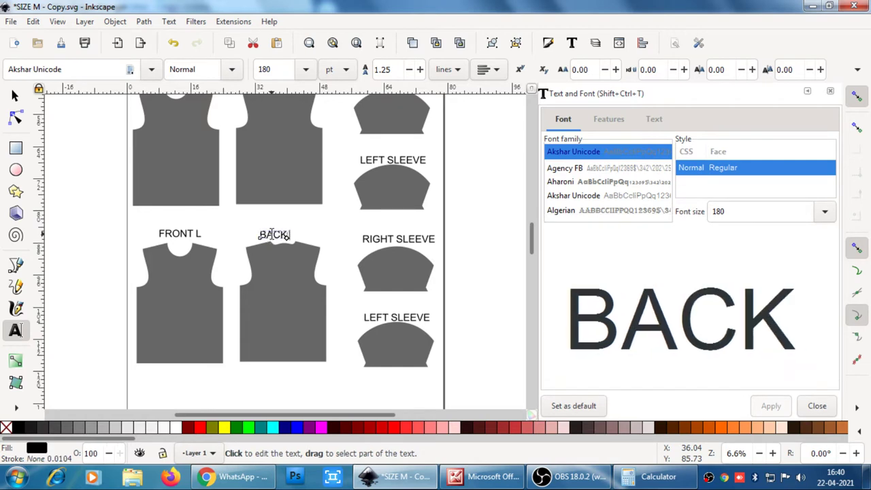
text( L)
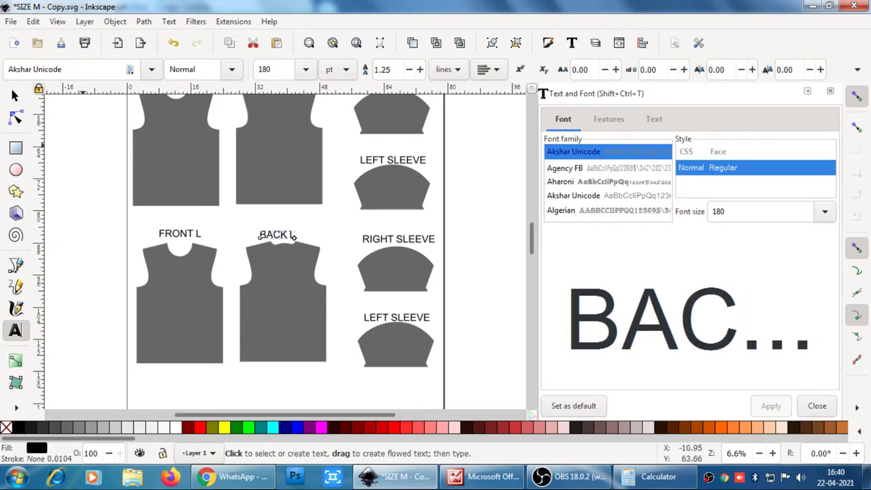
click(83, 144)
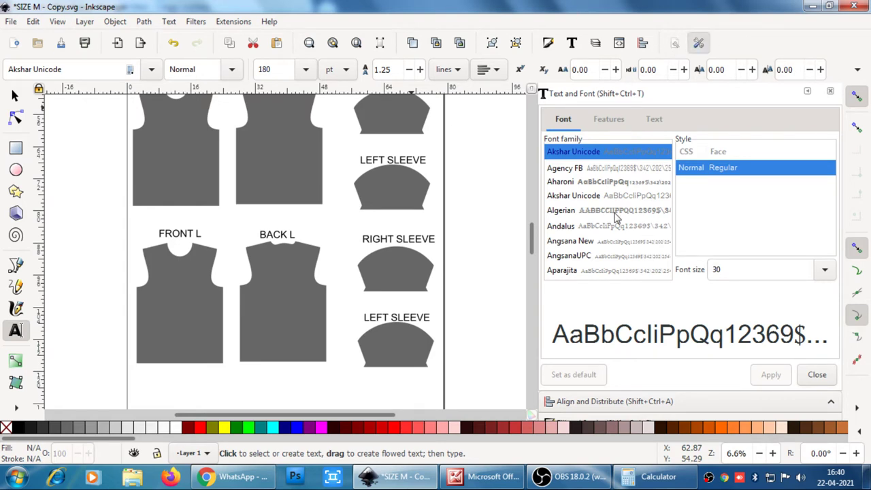
click(698, 44)
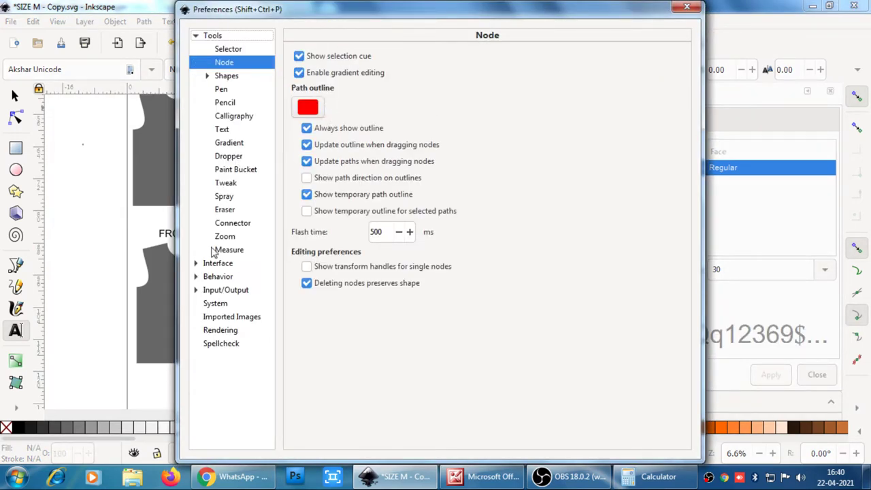
click(196, 276)
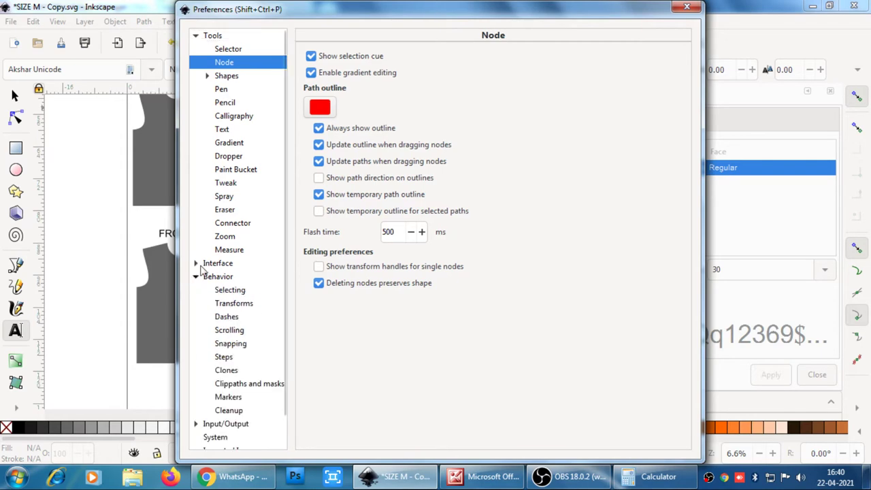
click(224, 356)
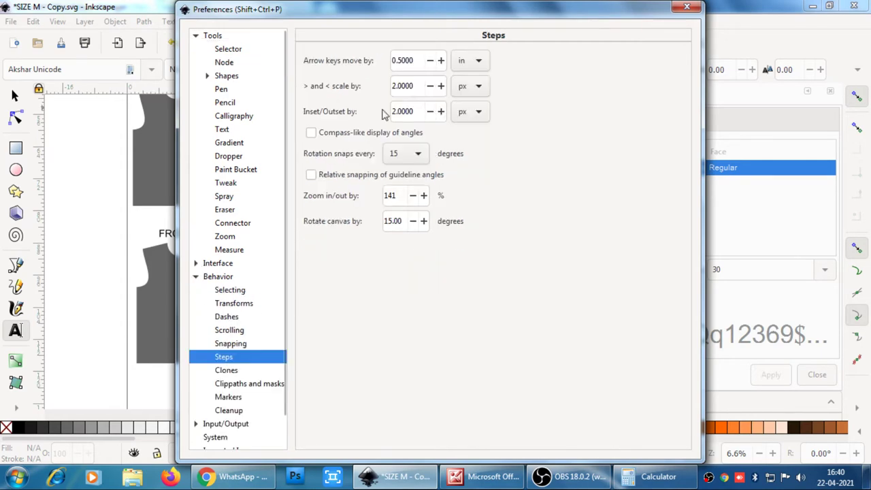
click(686, 7)
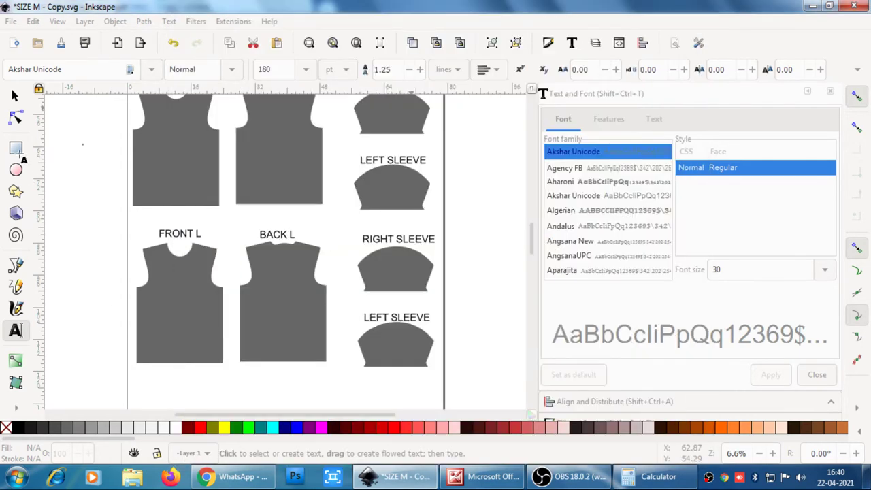
key(s)
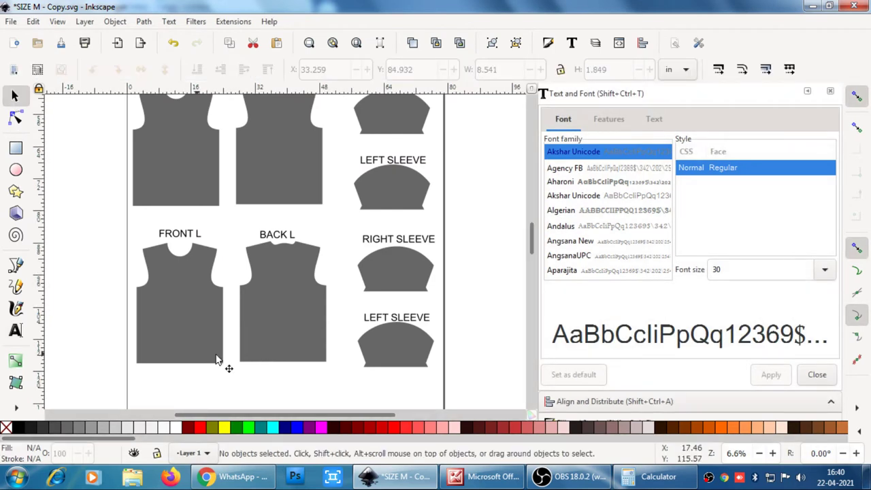
Step: Lengthen the FRONT L and BACK L pieces by lowering their hem nodes
key(n)
click(185, 342)
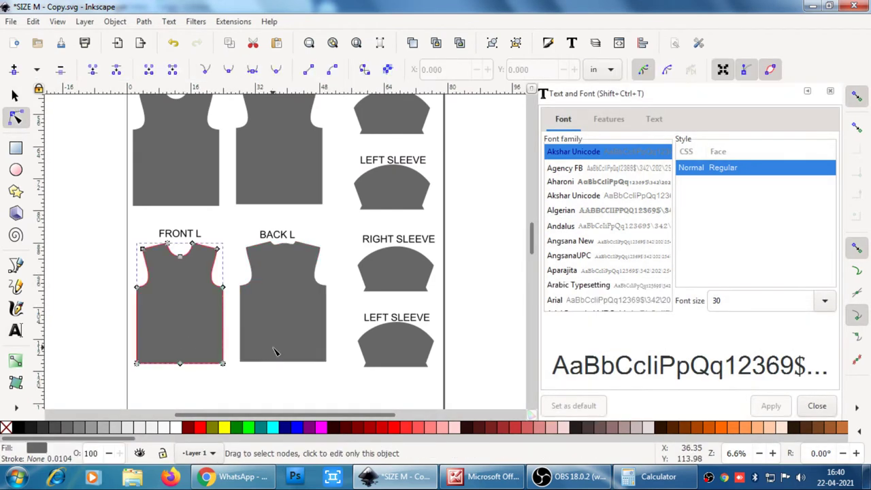
shift+click(274, 352)
drag(126, 347, 336, 391)
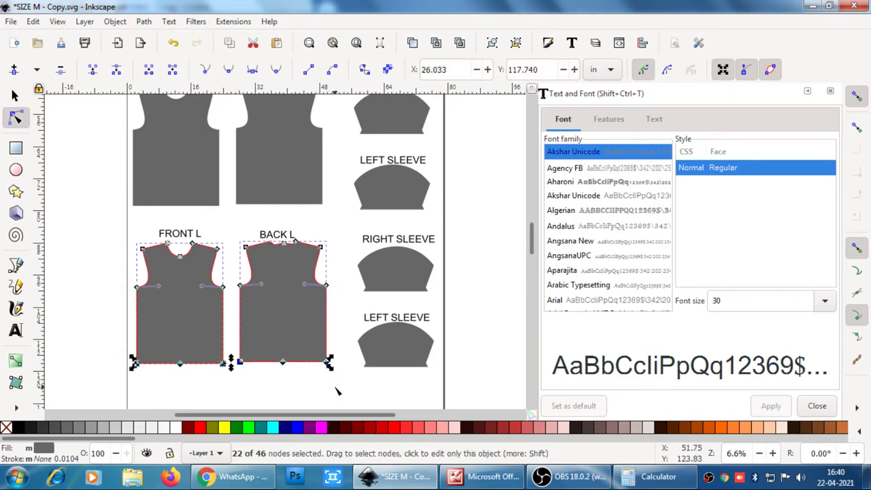
key(Down)
key(Escape)
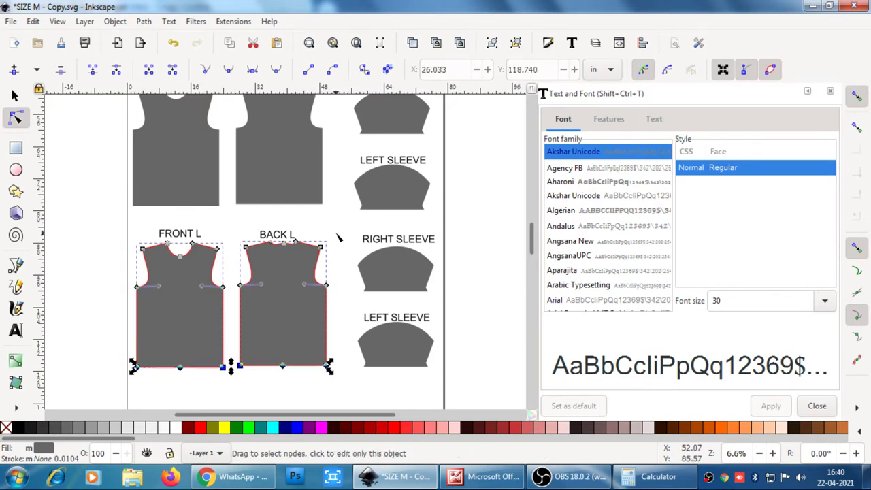
Step: Widen BACK L by moving its right and left side nodes outward
drag(316, 241, 333, 386)
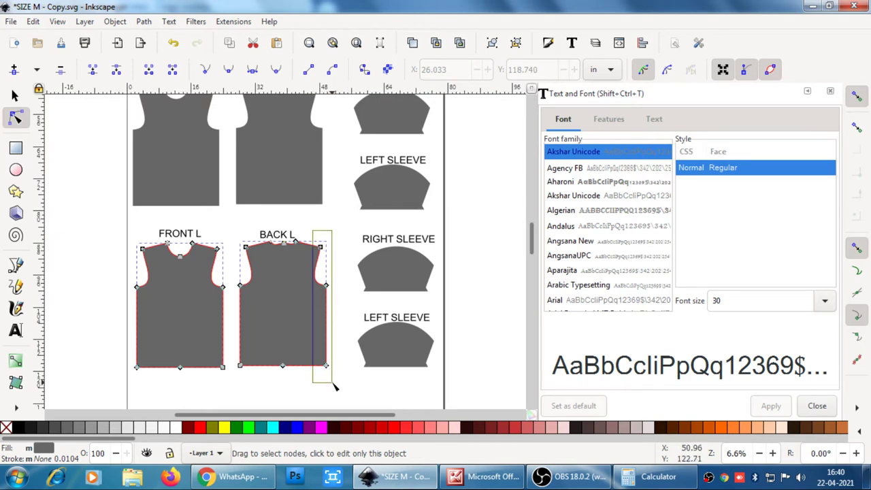
key(Right)
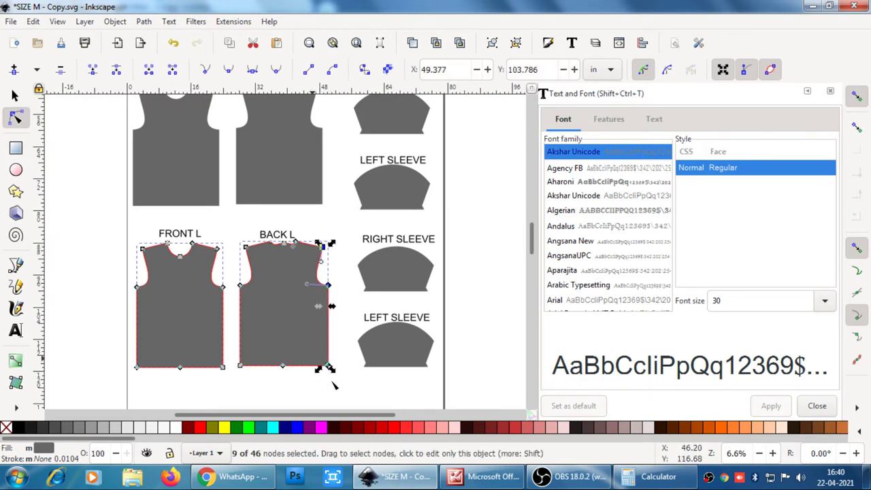
key(Escape)
drag(226, 227, 259, 383)
key(Left)
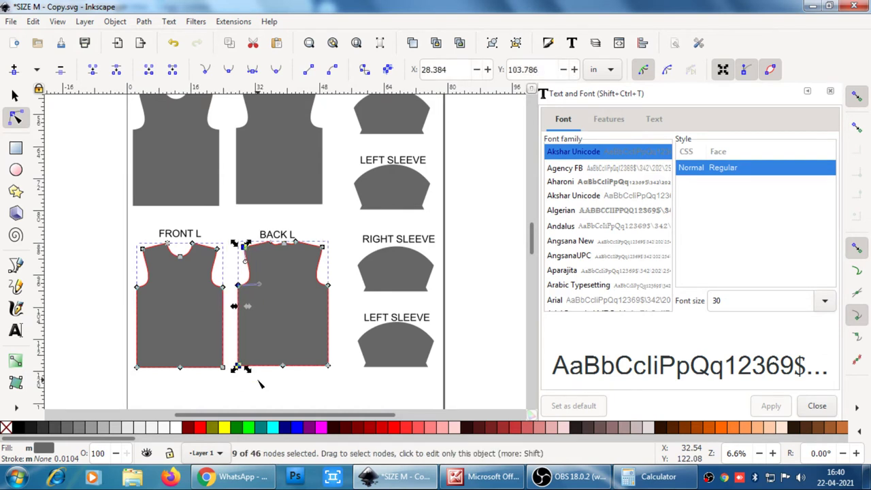
key(Escape)
Step: Widen FRONT L by pushing its right and left edge nodes outward
drag(208, 233, 230, 385)
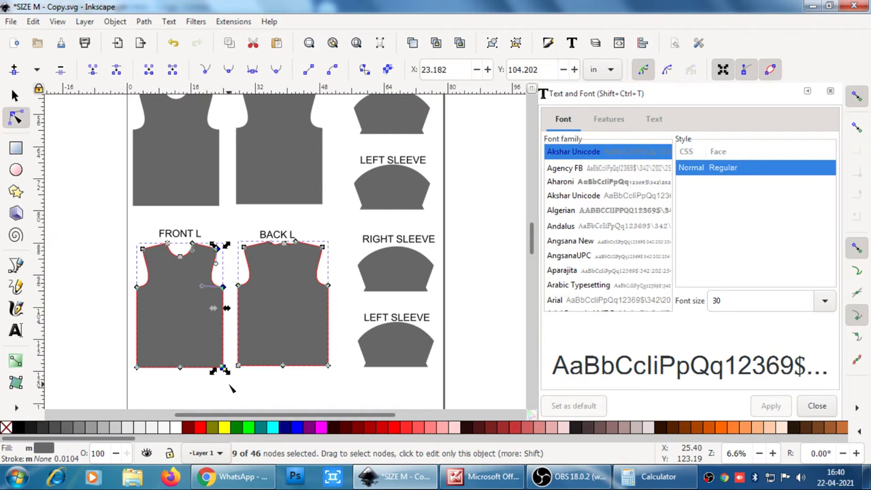
key(Right)
key(Escape)
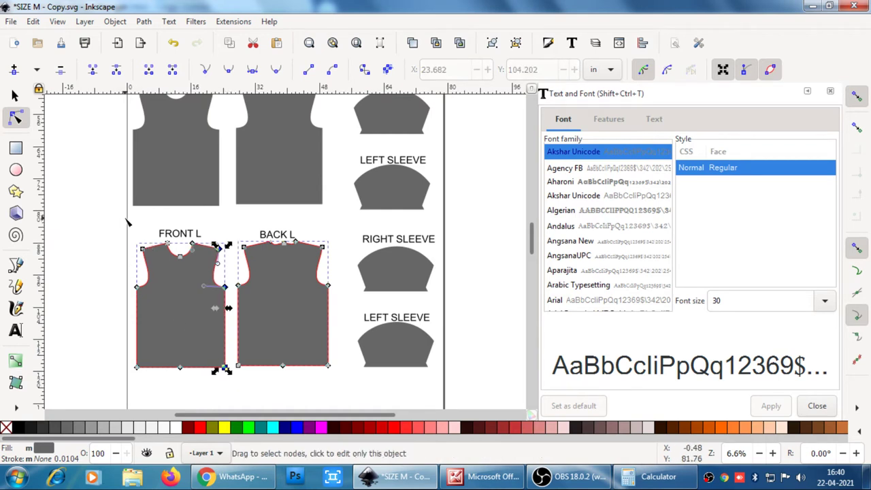
mouse_move(127, 229)
mouse_down()
mouse_move(157, 314)
mouse_move(158, 386)
mouse_up()
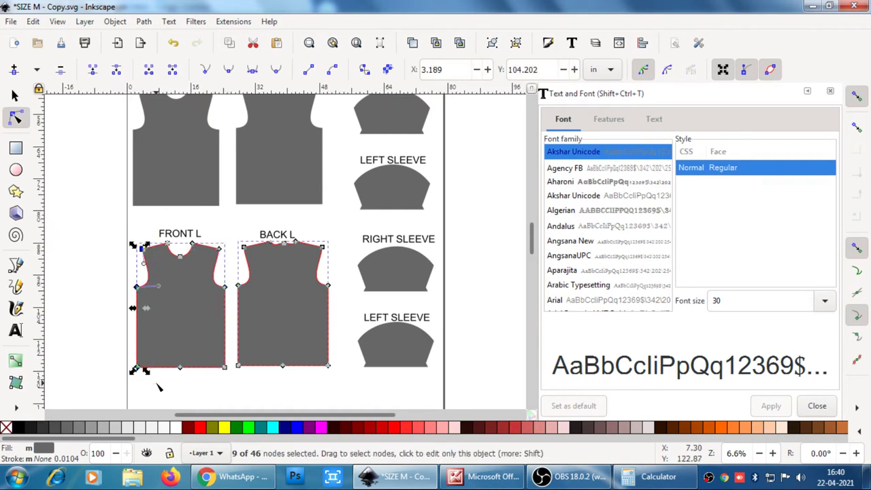
key(Left)
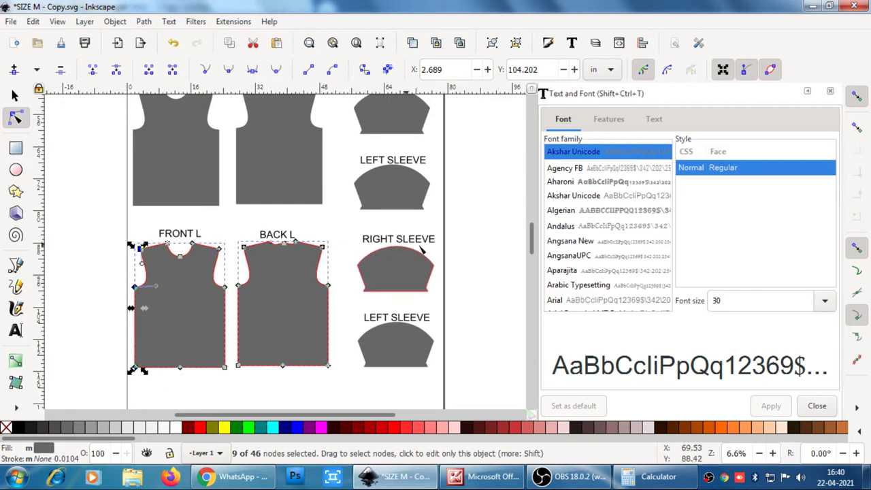
Step: Copy the entire size L row of shirts, sleeves and labels and place the copy below it
click(396, 344)
scroll(290, 382, down, 3)
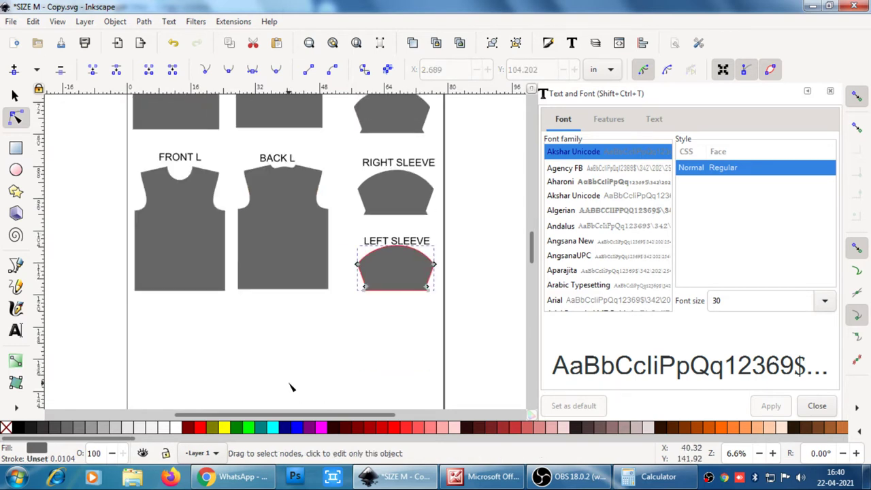
scroll(291, 385, up, 1)
key(s)
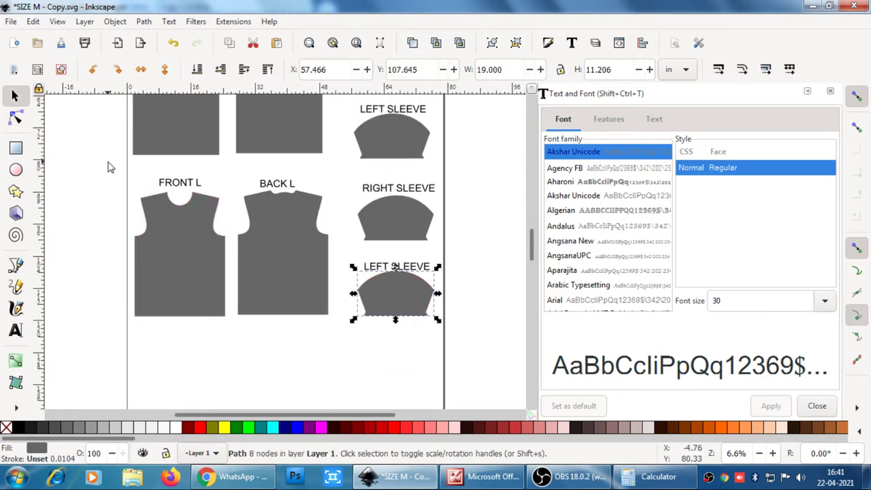
drag(107, 162, 472, 362)
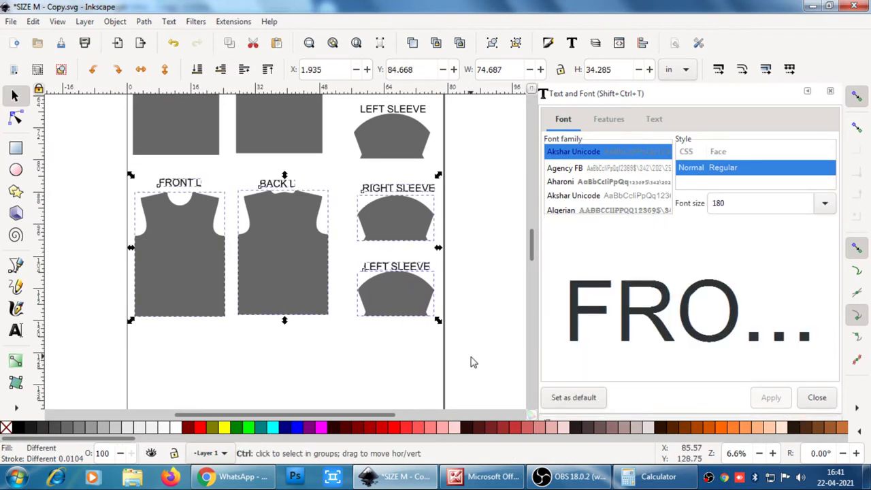
scroll(295, 371, down, 1)
scroll(295, 372, down, 3)
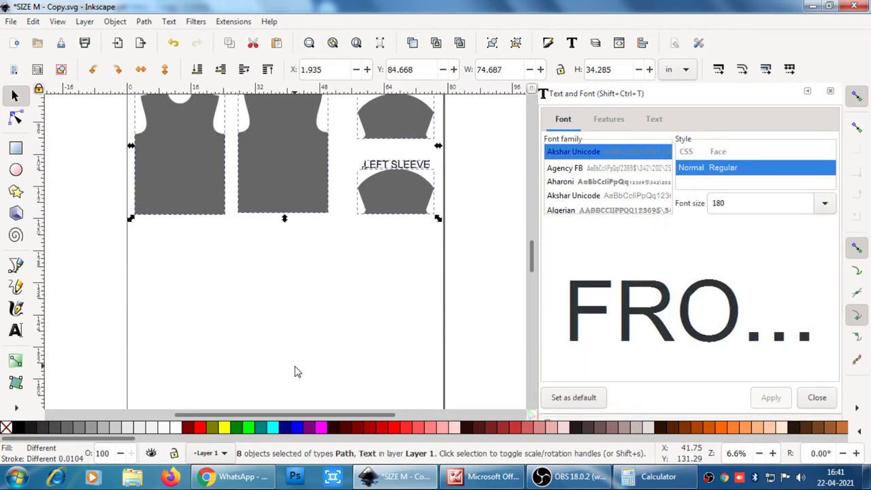
key(ctrl+v)
drag(258, 351, 257, 296)
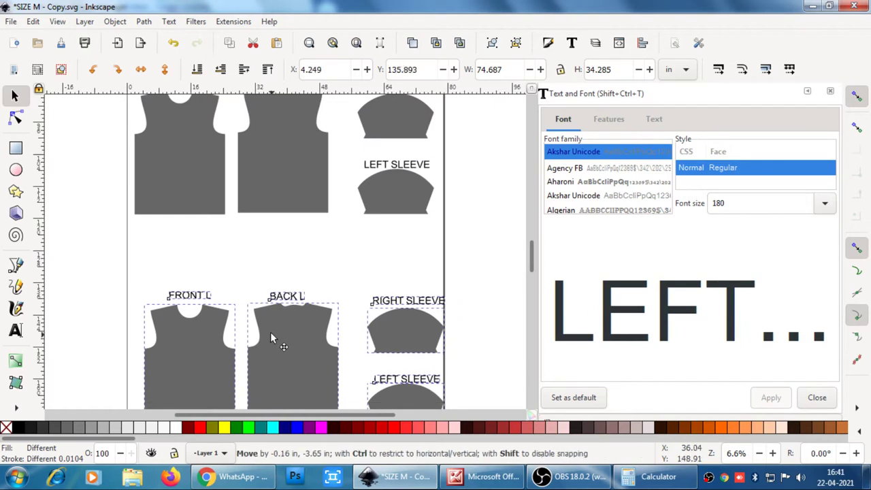
click(176, 251)
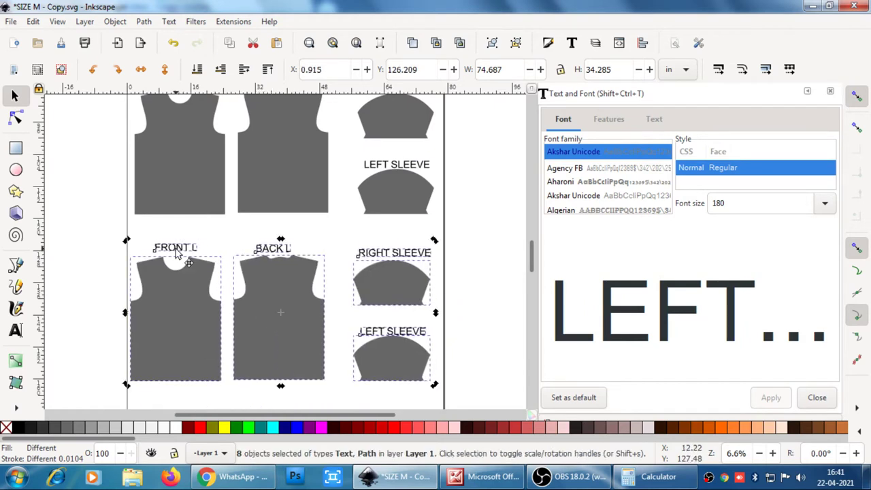
Step: Change the copied row's labels to read FRONT XL and BACK XL
double_click(181, 253)
key(ctrl+a)
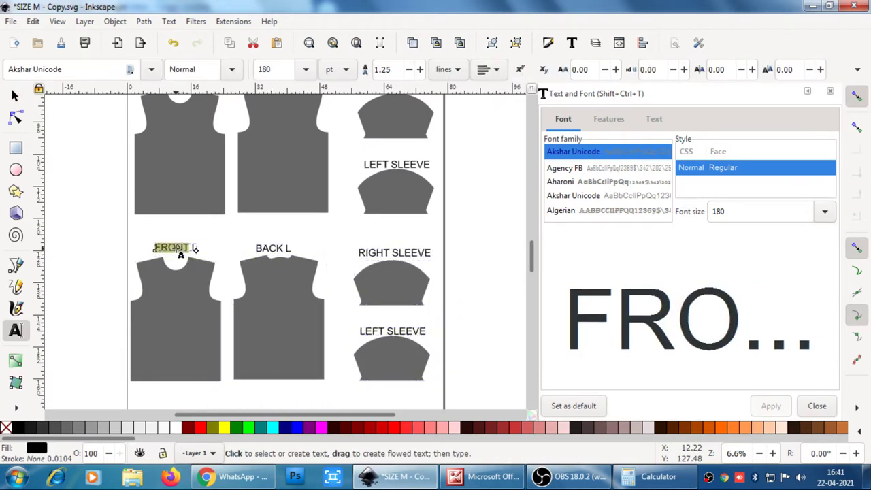
text(L)
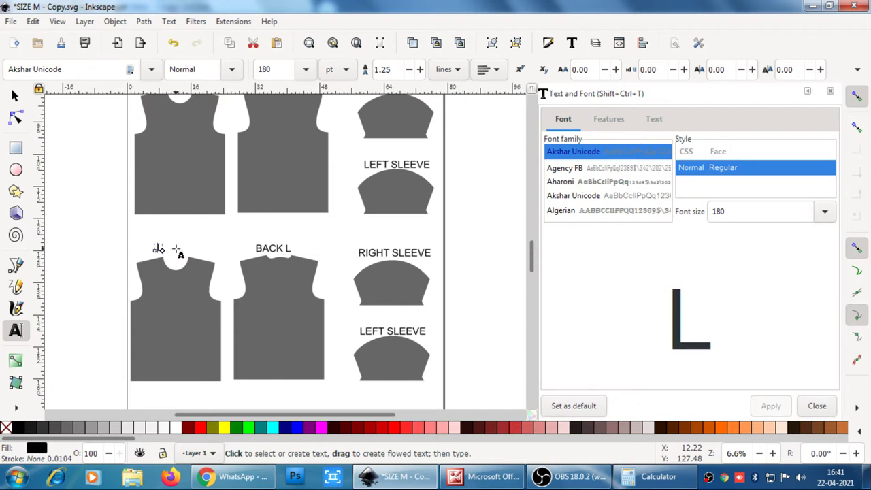
text(FRN)
key(BackSpace)
text(O)
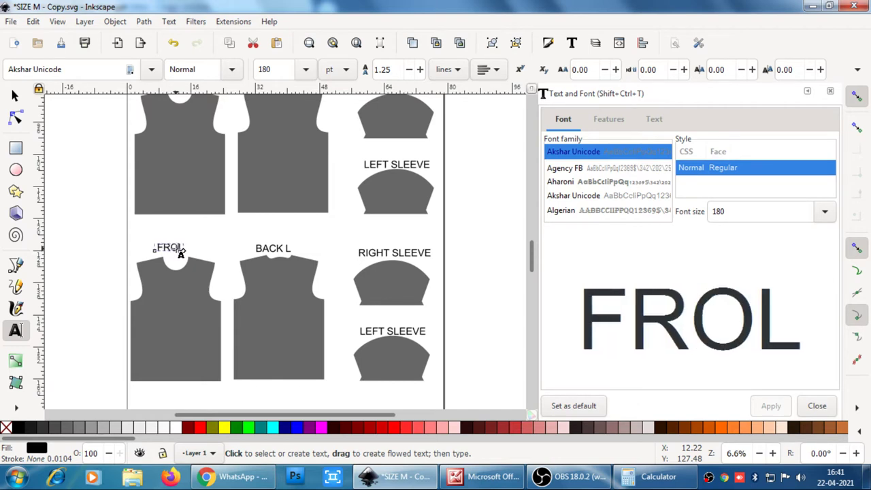
text(NT X)
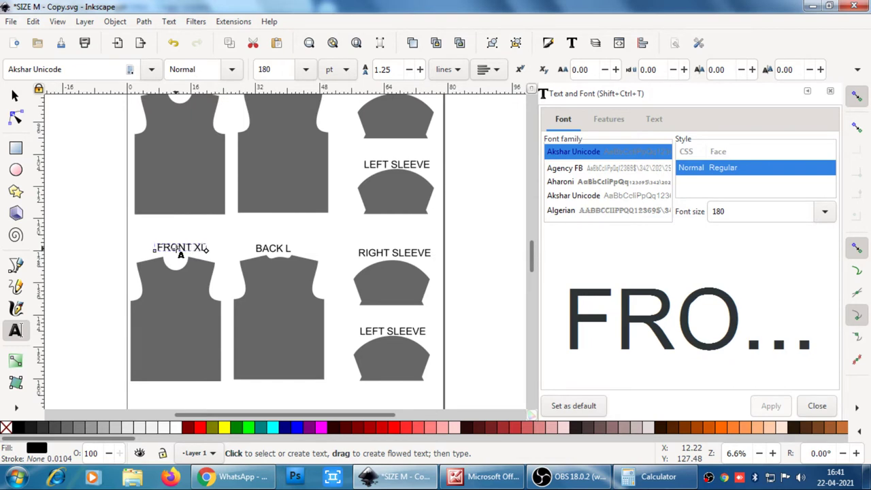
click(272, 249)
key(ctrl+a)
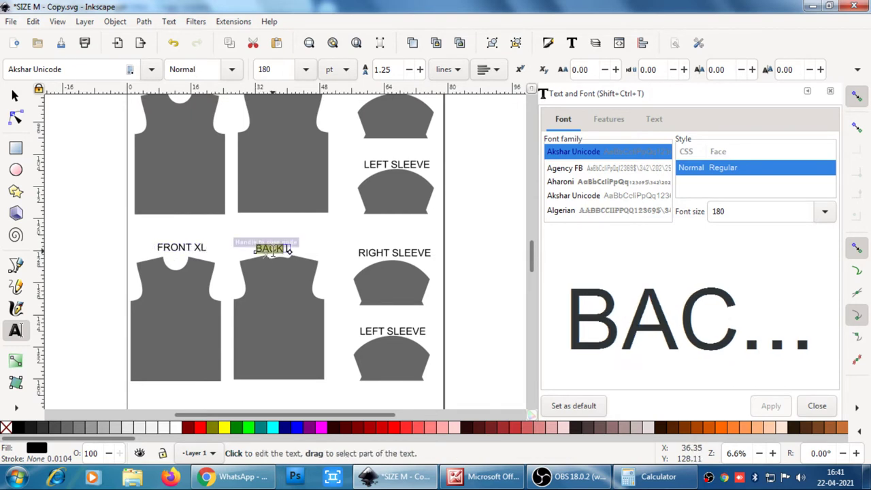
key(BackSpace)
text(BACK)
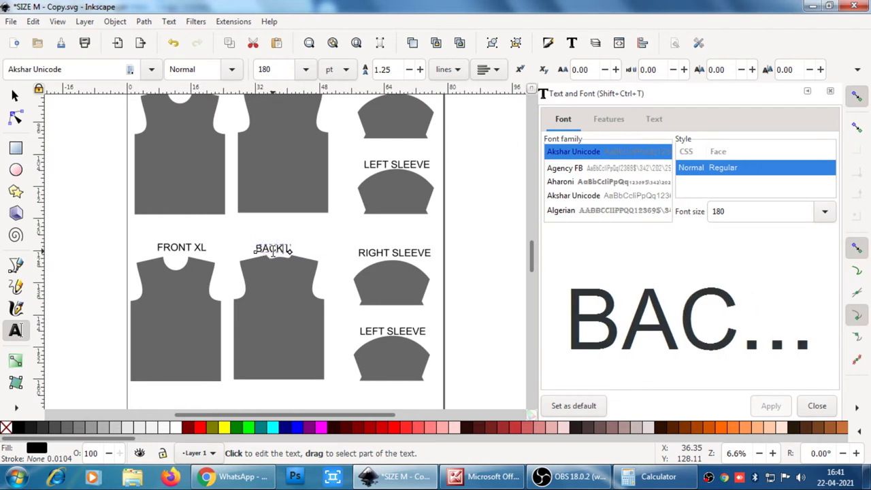
text( X)
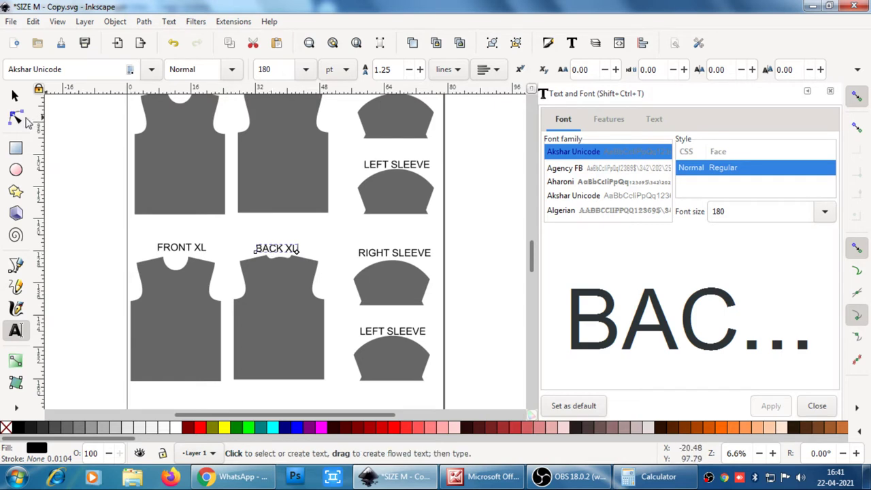
click(26, 120)
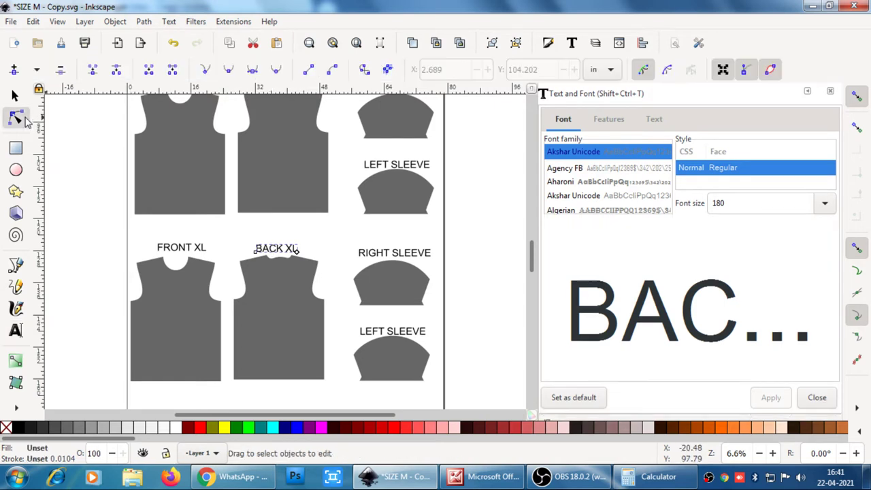
Step: Lengthen the FRONT XL and BACK XL shirts by lowering their hem nodes
click(145, 374)
shift+click(252, 356)
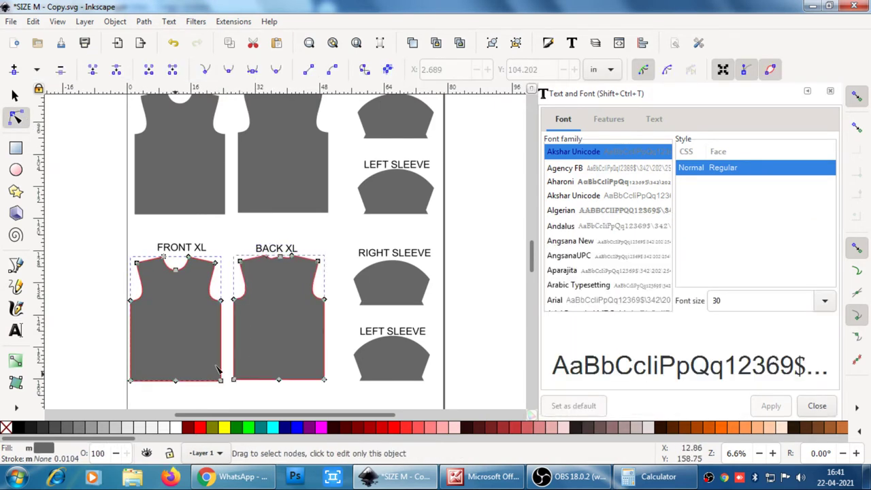
mouse_move(109, 365)
mouse_down()
mouse_move(167, 386)
mouse_move(348, 397)
mouse_up()
key(Down)
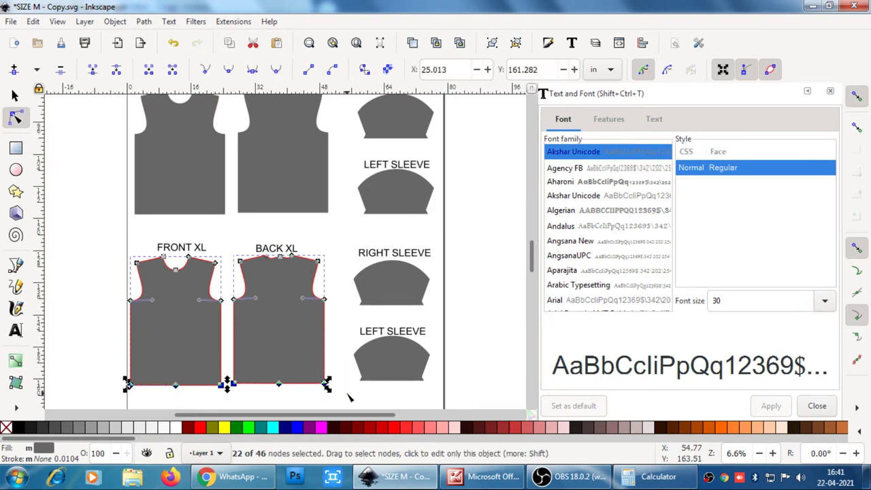
key(Escape)
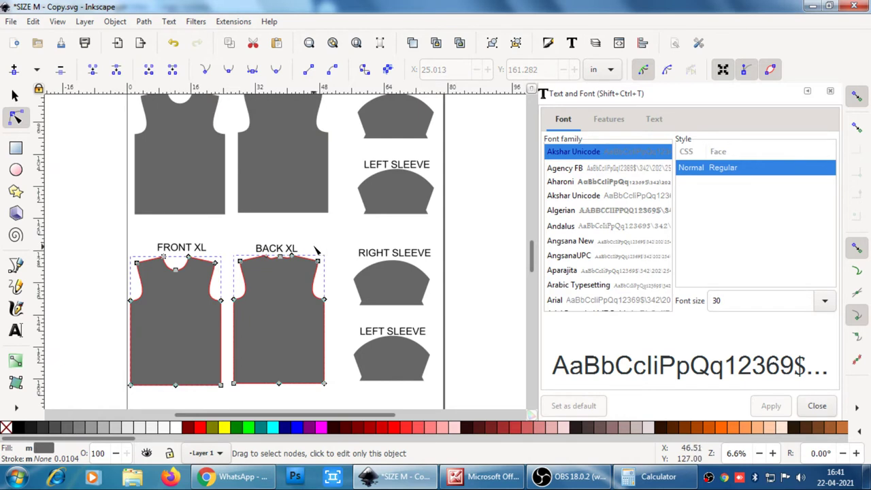
Step: Widen BACK XL by nudging its right and left side nodes outward
drag(314, 250, 342, 401)
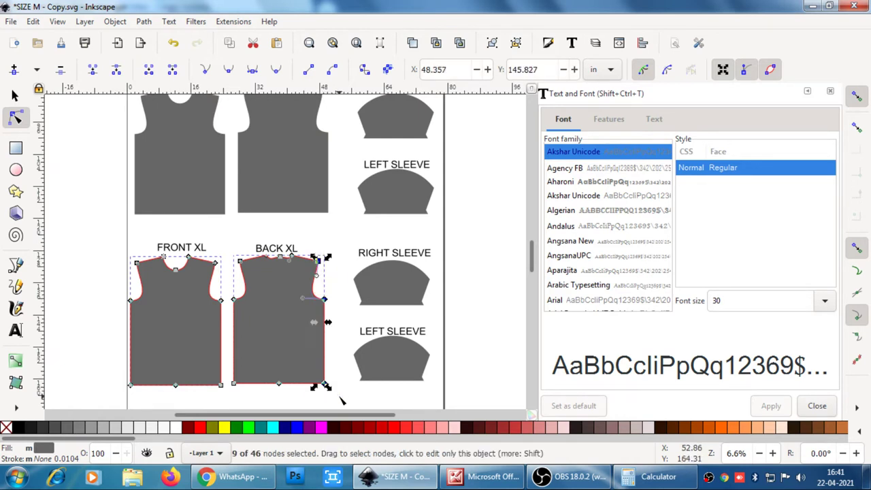
key(Right)
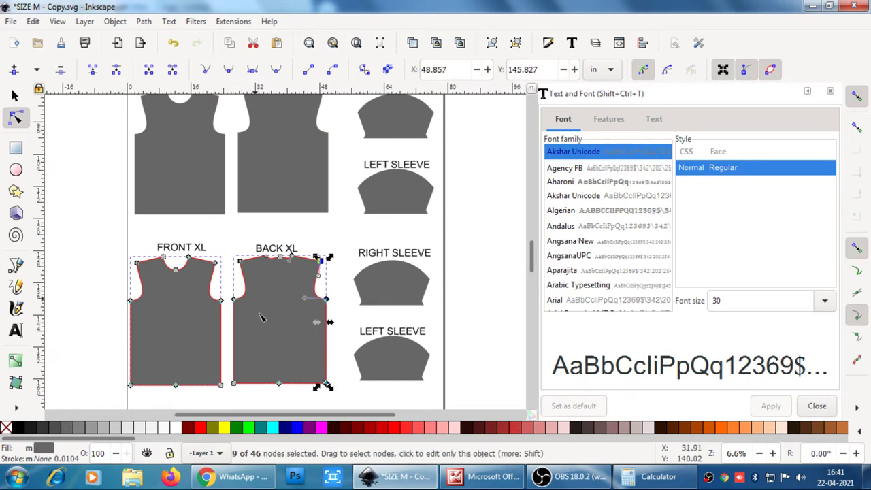
drag(222, 240, 253, 401)
key(Left)
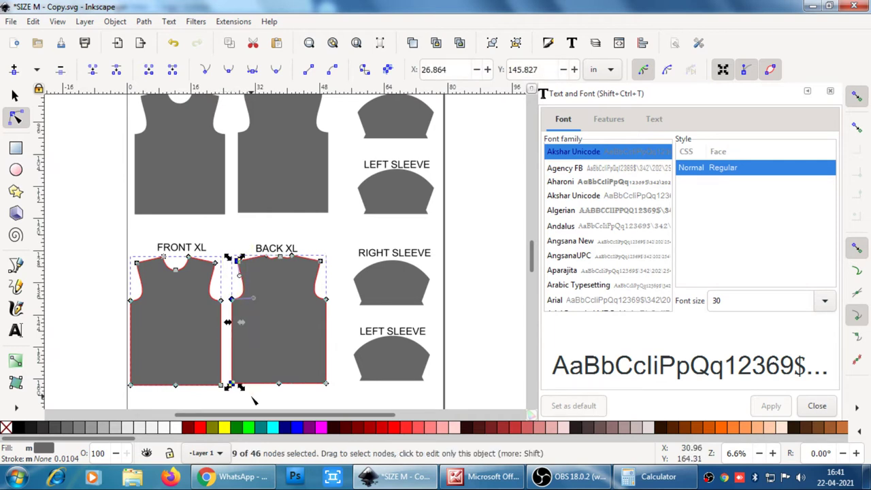
Step: Widen FRONT XL by nudging its right and left side nodes outward
drag(206, 241, 228, 402)
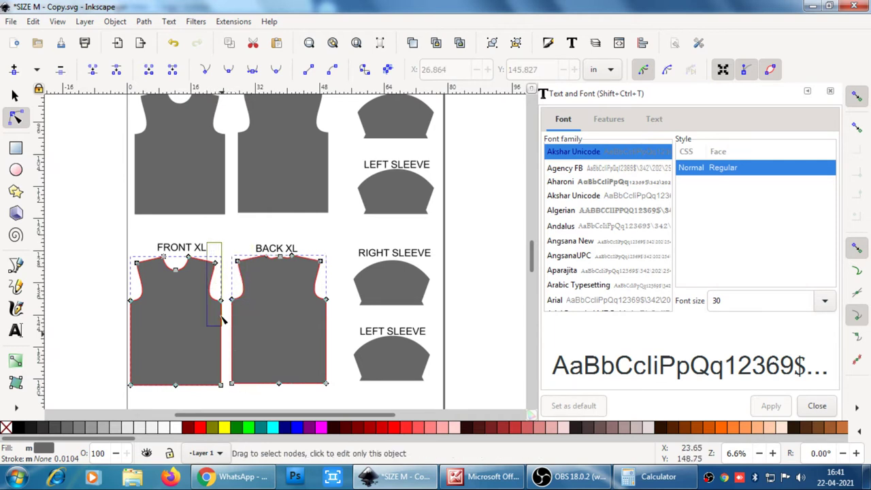
key(Right)
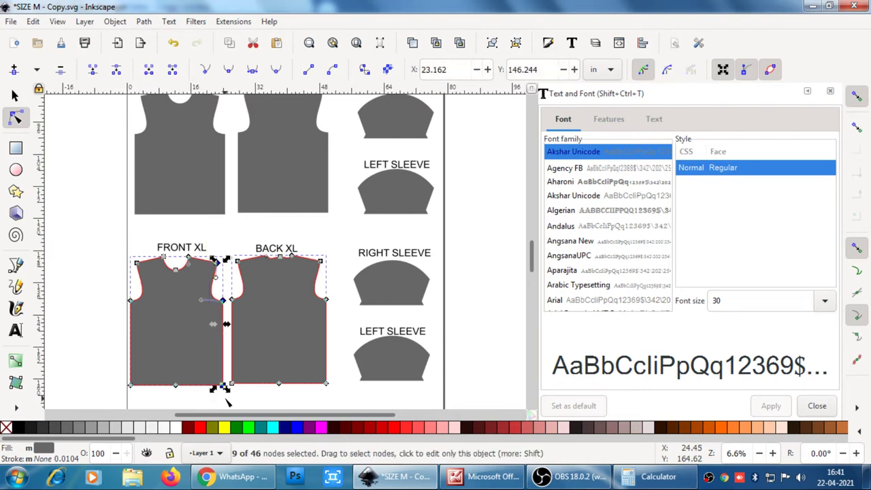
key(Escape)
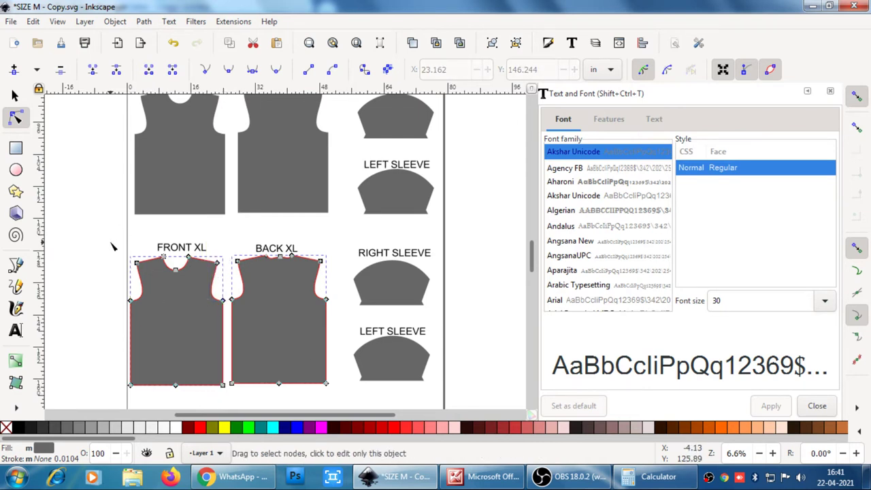
drag(110, 238, 156, 406)
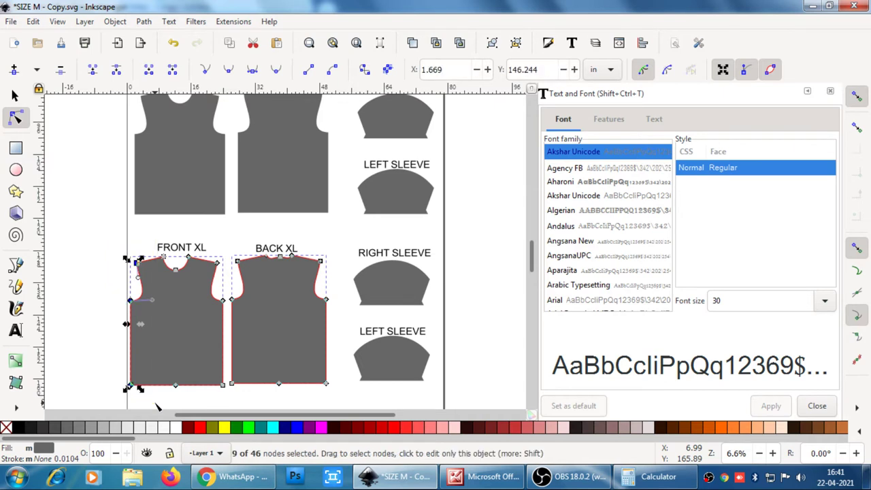
key(Left)
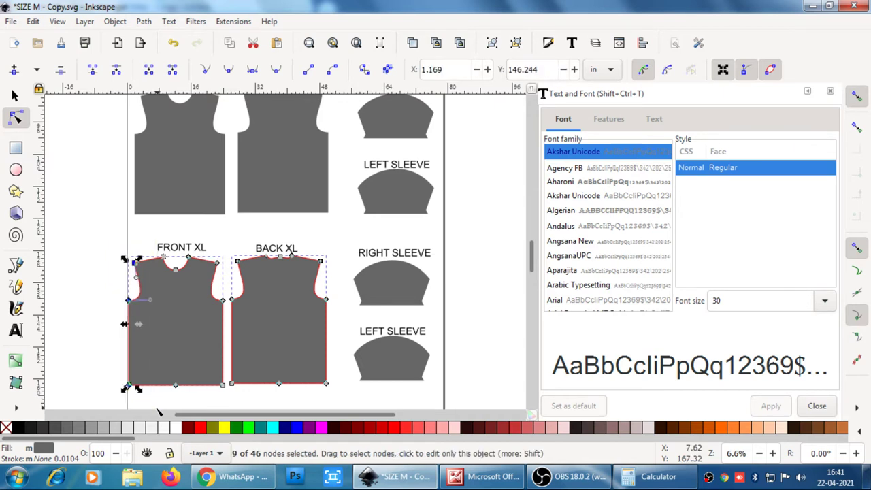
key(Escape)
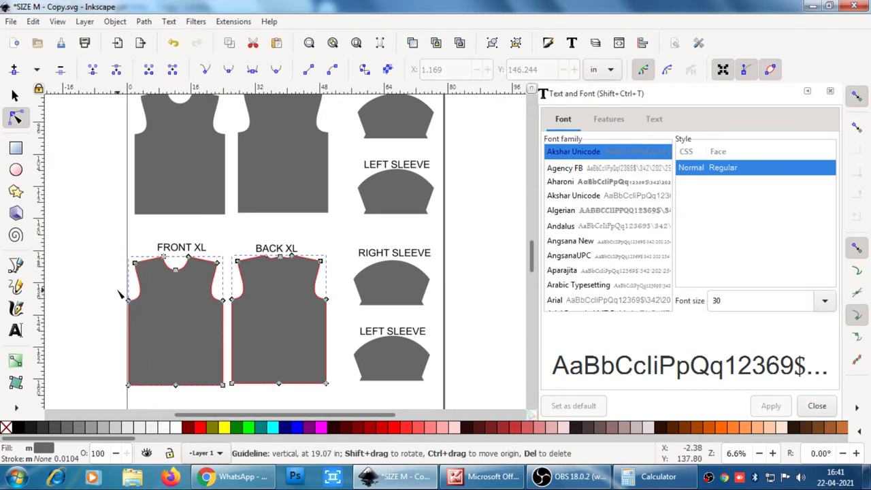
Step: Lower the underarm nodes of both XL shirts slightly
mouse_move(117, 291)
mouse_down()
mouse_move(228, 326)
mouse_move(340, 324)
mouse_up()
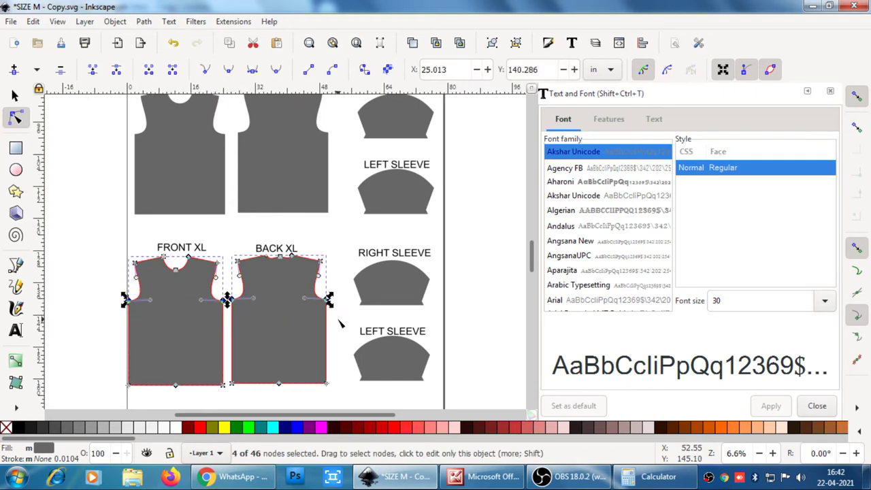
key(Down)
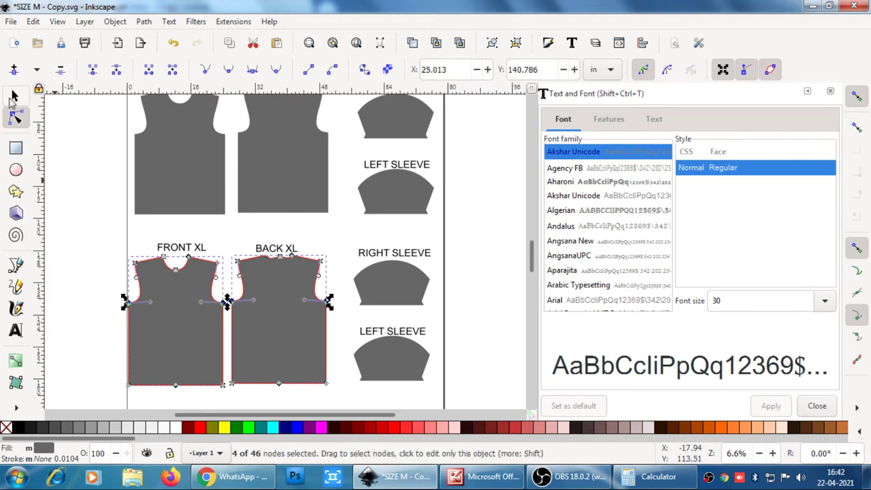
click(14, 96)
Step: Resize the XL right sleeve to 20 in wide by 12 in tall
click(373, 291)
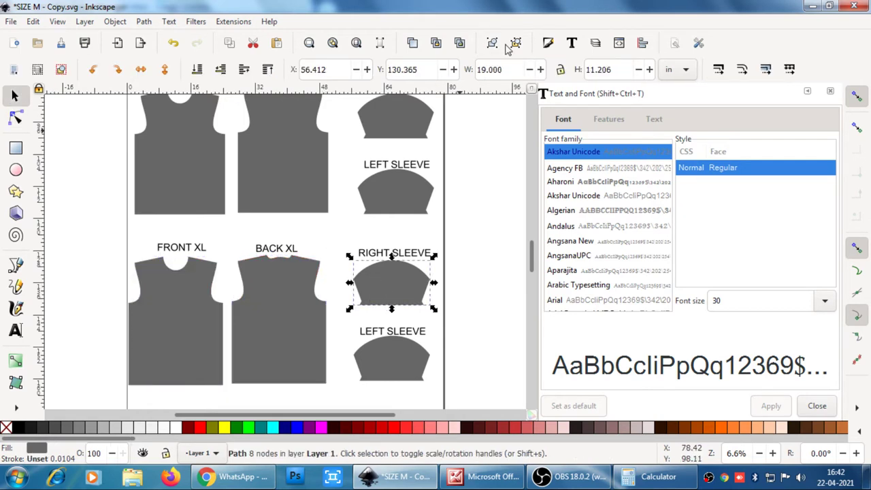
double_click(584, 69)
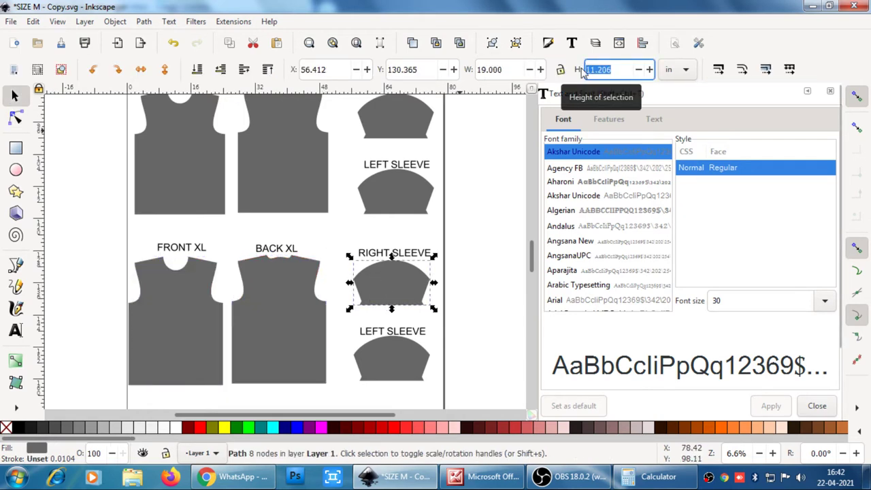
text(12)
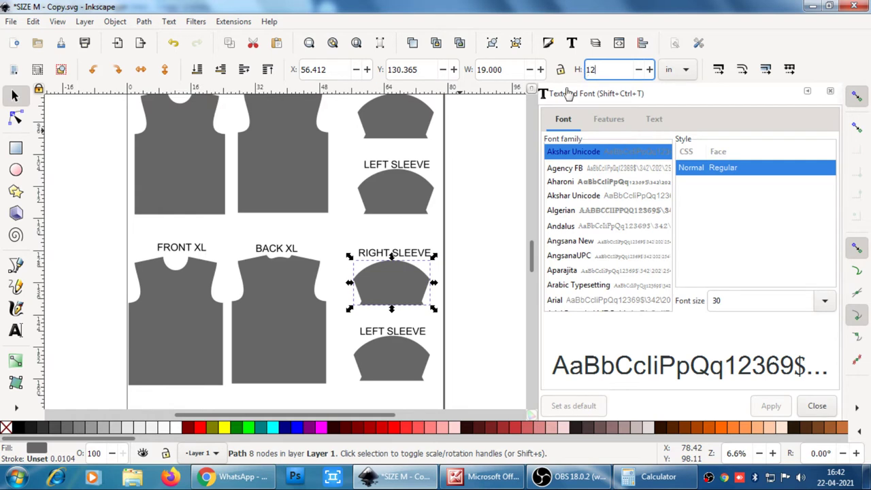
drag(507, 70, 479, 70)
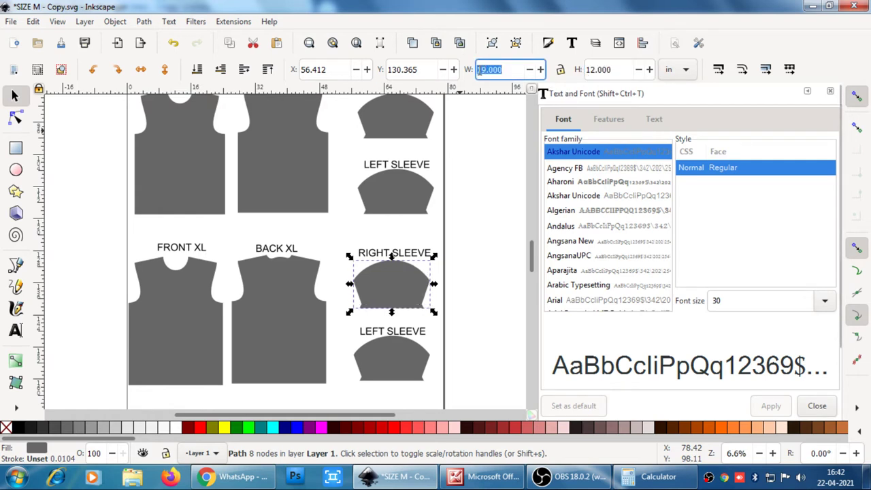
key(BackSpace)
text(20)
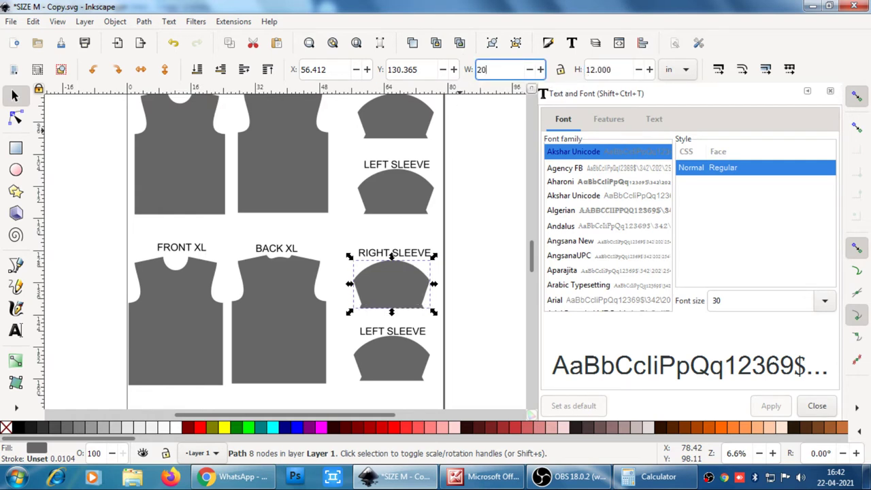
key(Return)
click(480, 142)
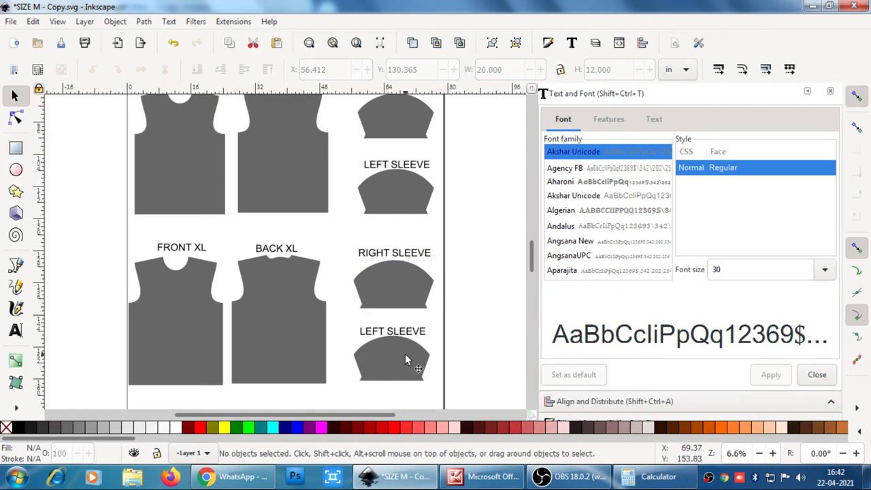
Step: Undo the accidental move of the XL left sleeve onto the right sleeve
click(404, 360)
drag(404, 360, 402, 305)
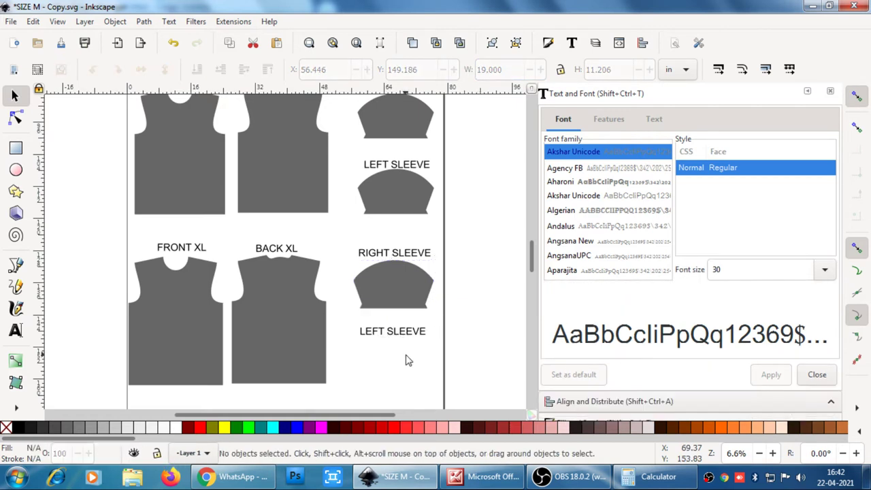
click(402, 285)
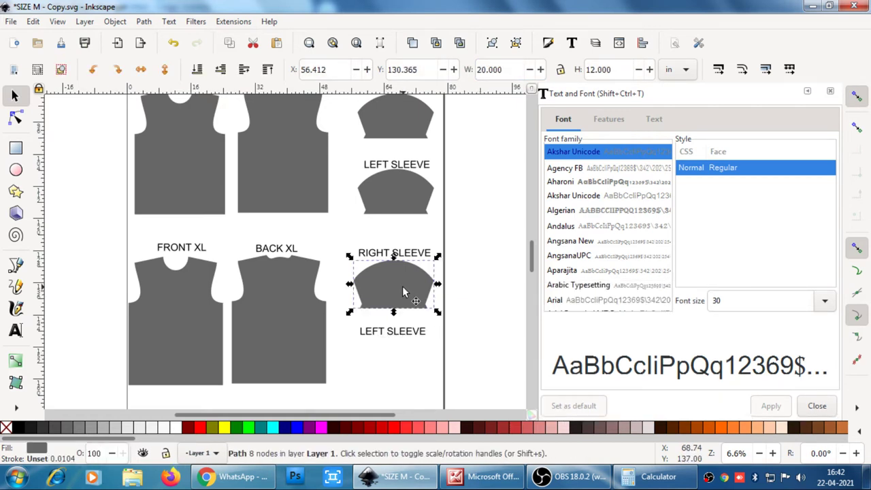
click(409, 373)
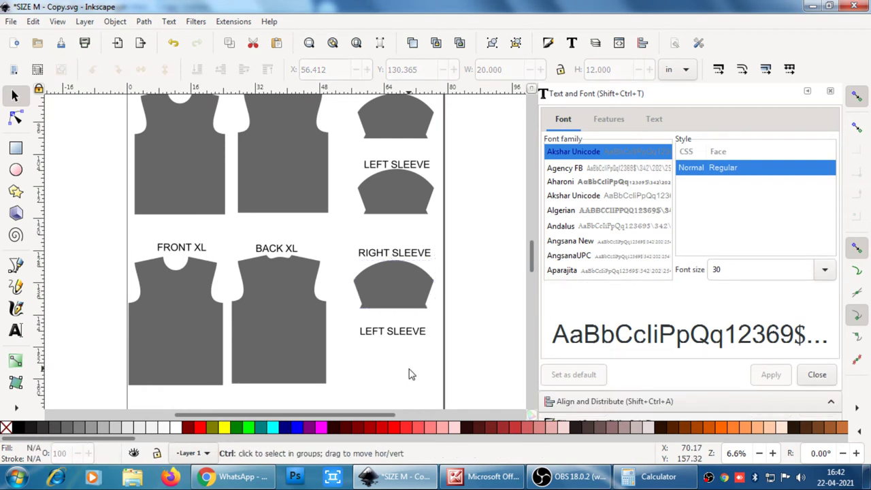
key(ctrl+z)
Step: Copy the whole XL row of shirts, sleeves and labels and place the copy below it
drag(407, 365, 389, 367)
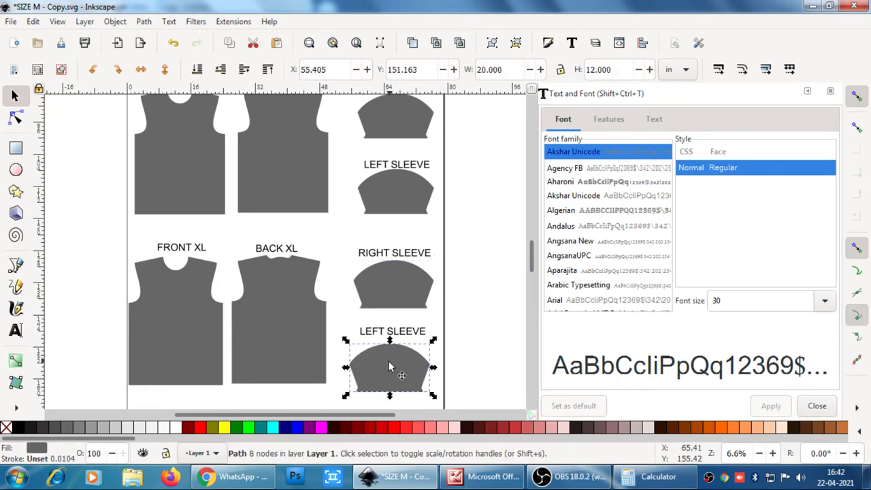
scroll(431, 300, down, 5)
scroll(430, 313, up, 1)
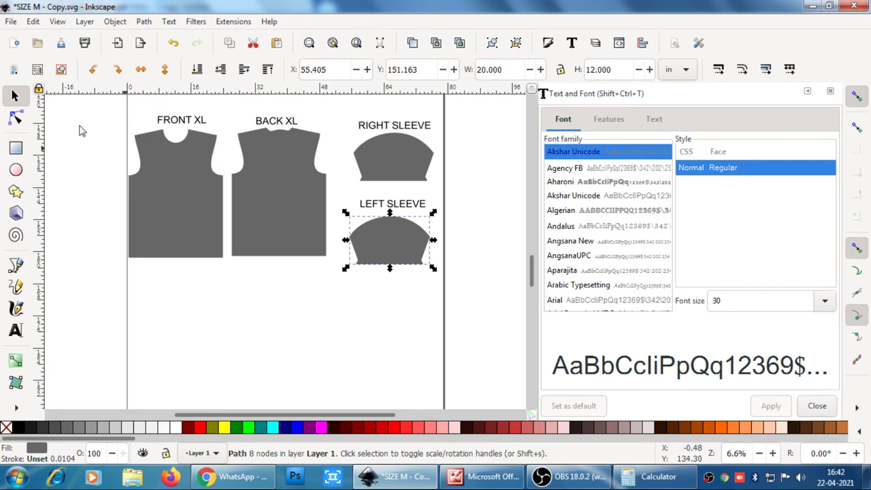
drag(103, 95, 468, 315)
key(ctrl+c)
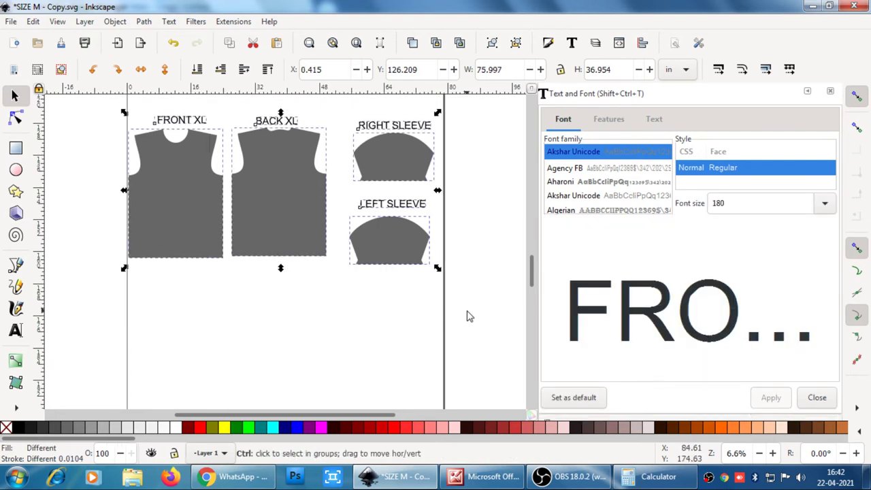
key(ctrl+v)
mouse_move(385, 309)
mouse_down()
mouse_move(274, 378)
mouse_move(222, 375)
mouse_up()
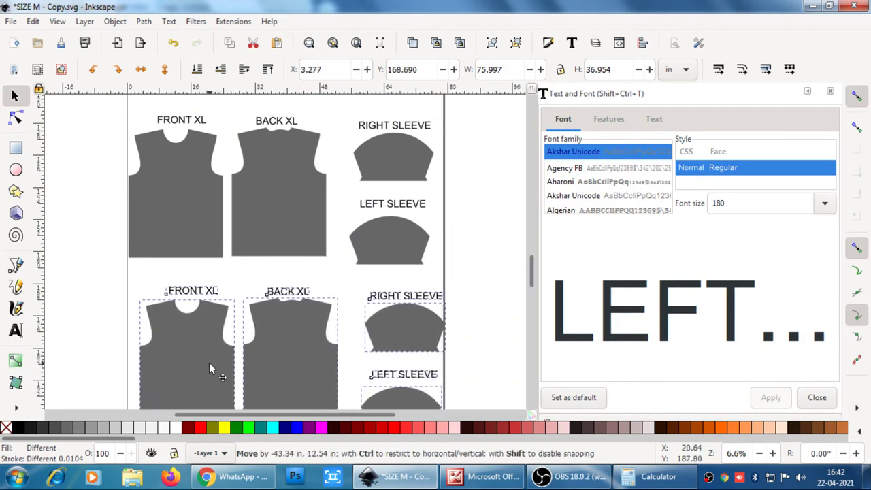
drag(210, 364, 209, 364)
scroll(309, 318, down, 2)
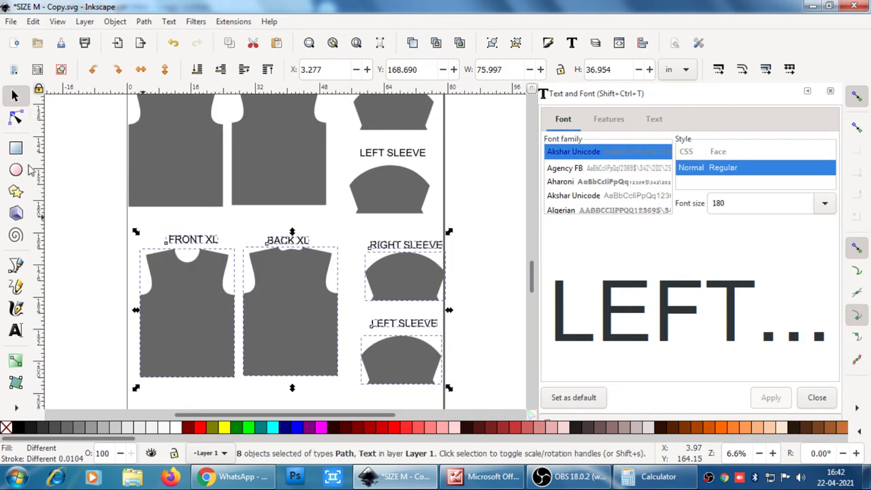
Step: Insert '2' into the copied FRONT XL and BACK XL labels so they read FRONT 2XL and BACK 2XL
key(n)
click(207, 241)
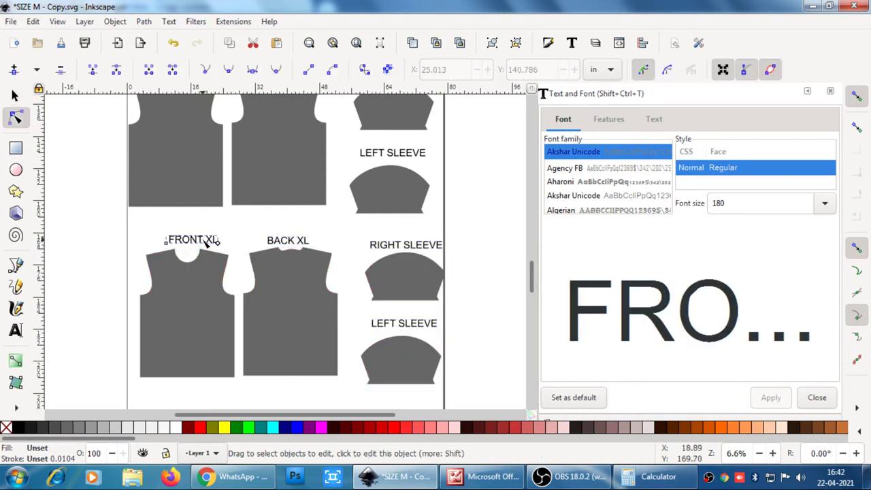
key(s)
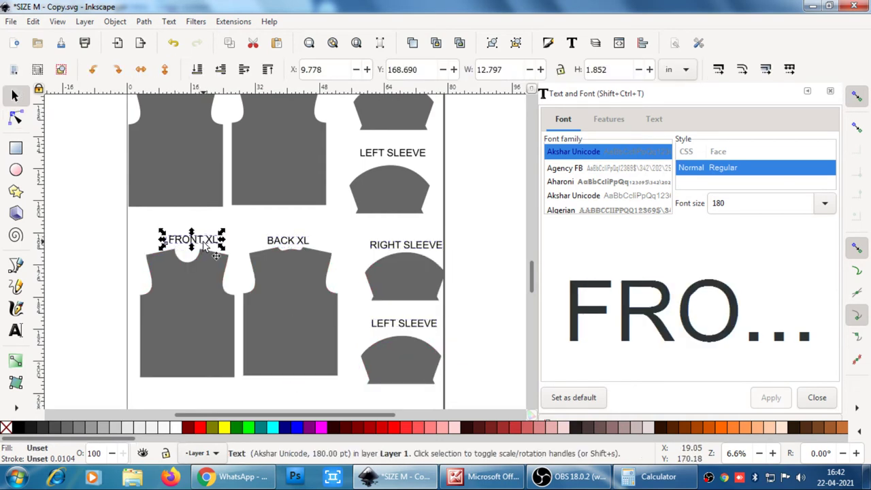
click(208, 245)
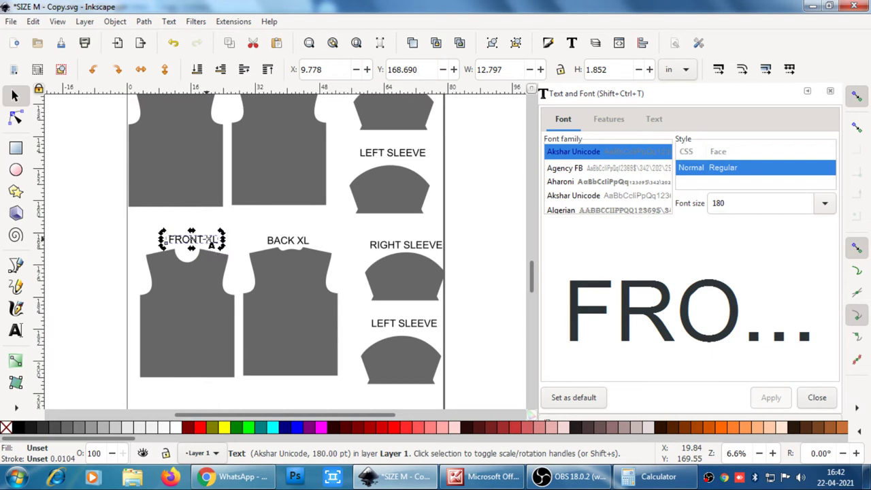
double_click(209, 243)
text(2)
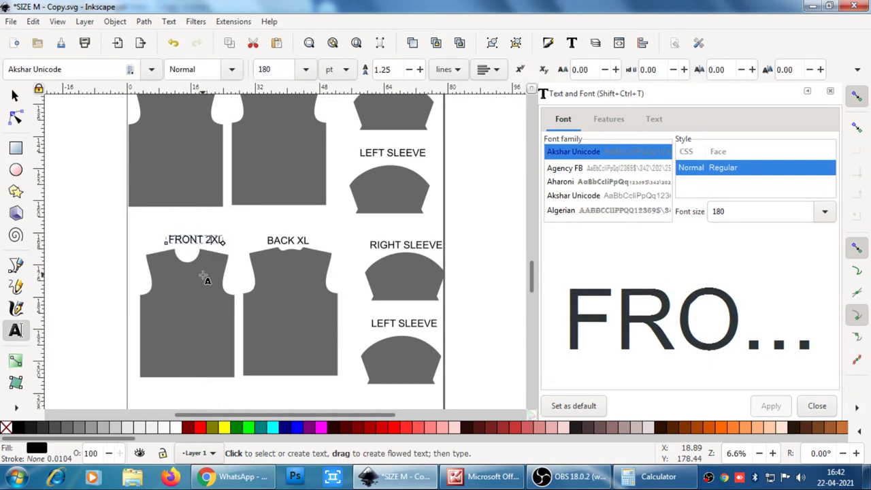
click(284, 241)
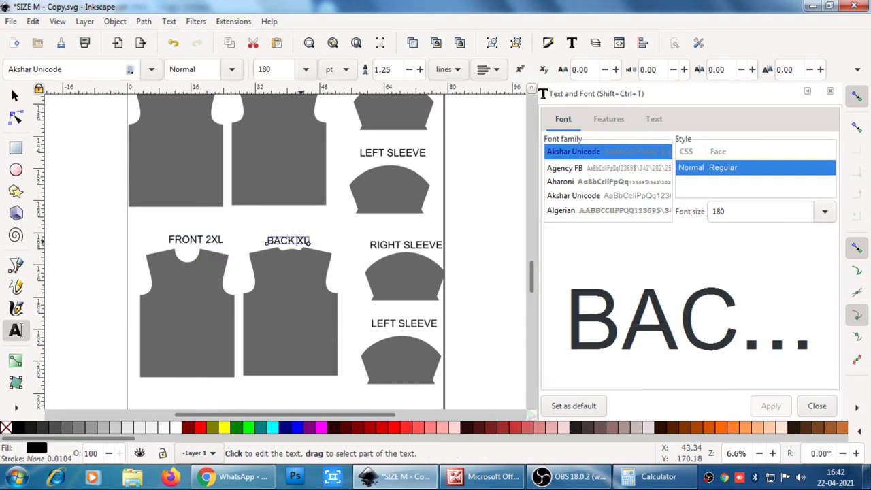
text(2)
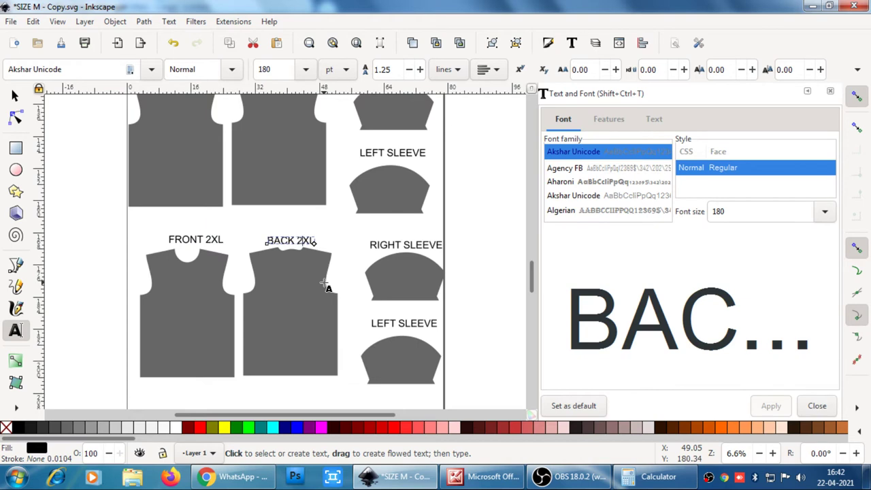
click(15, 96)
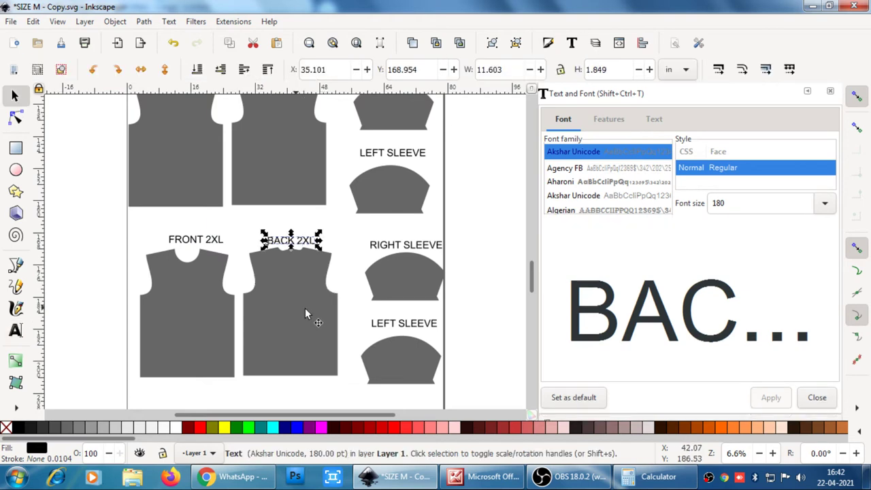
Step: Shift BACK 2XL slightly right and lower the hems of both 2XL shirt pieces
click(302, 313)
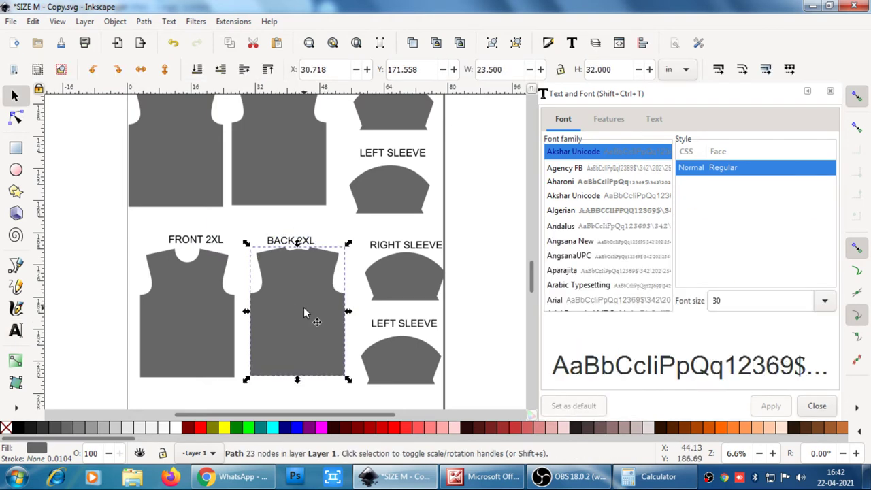
drag(290, 304, 297, 305)
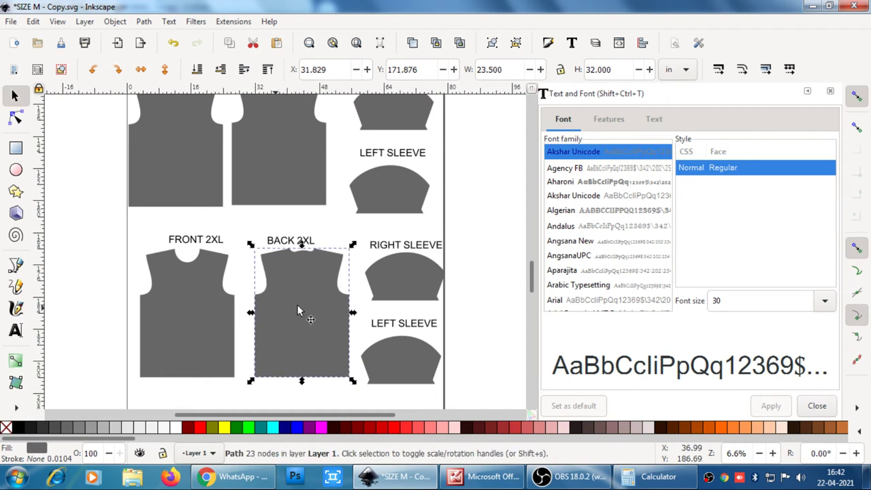
click(15, 118)
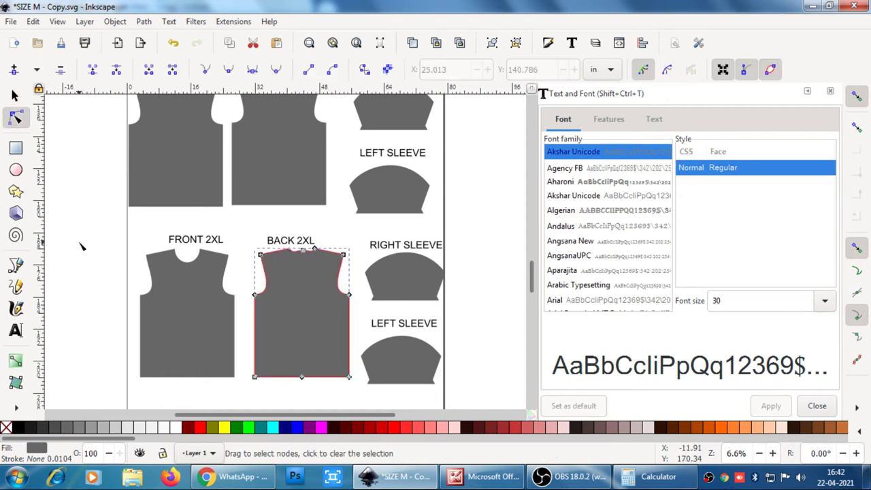
key(ctrl+shift+a)
click(143, 337)
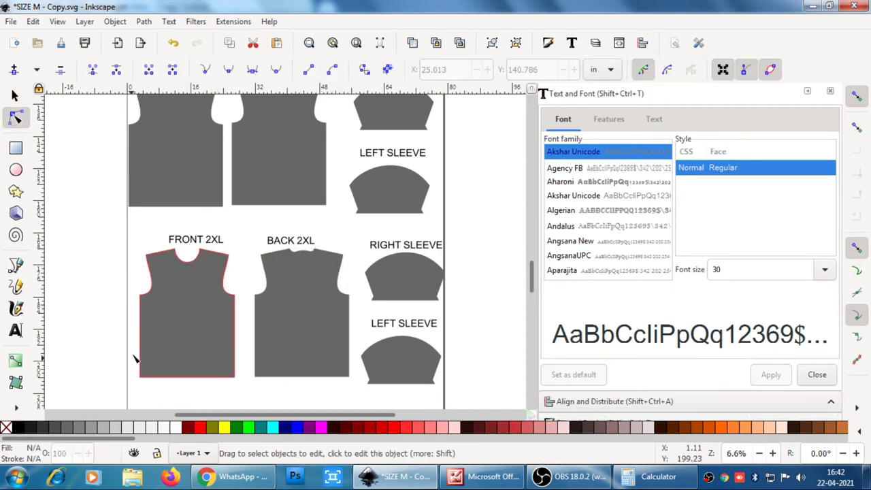
shift+click(268, 368)
drag(111, 360, 363, 400)
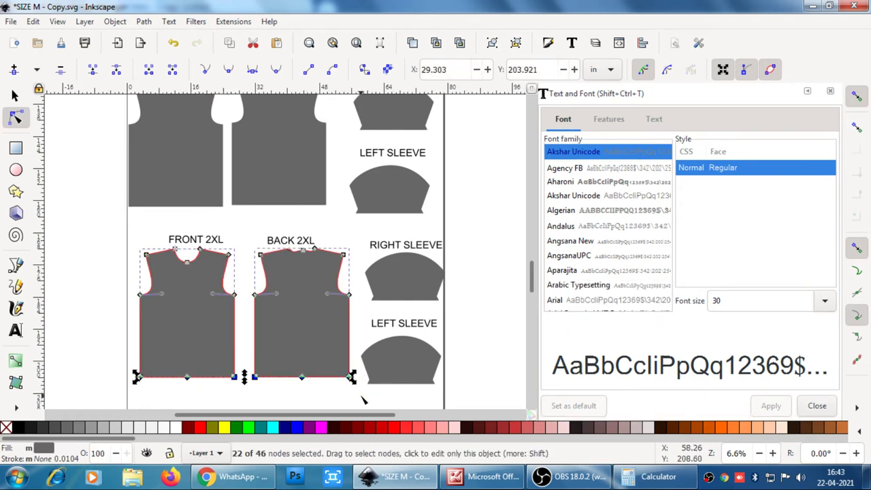
key(Down)
key(Down)
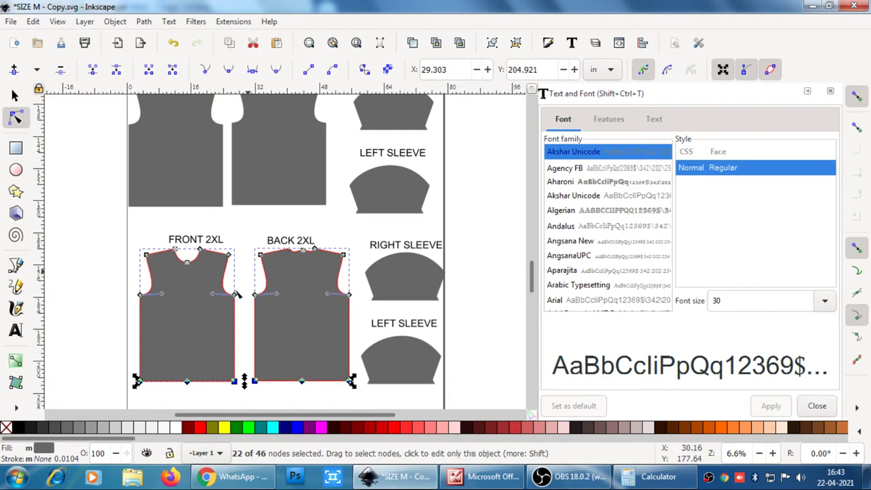
Step: Push the left and right side edges of BACK 2XL and FRONT 2XL outward
drag(333, 235, 363, 410)
key(Right)
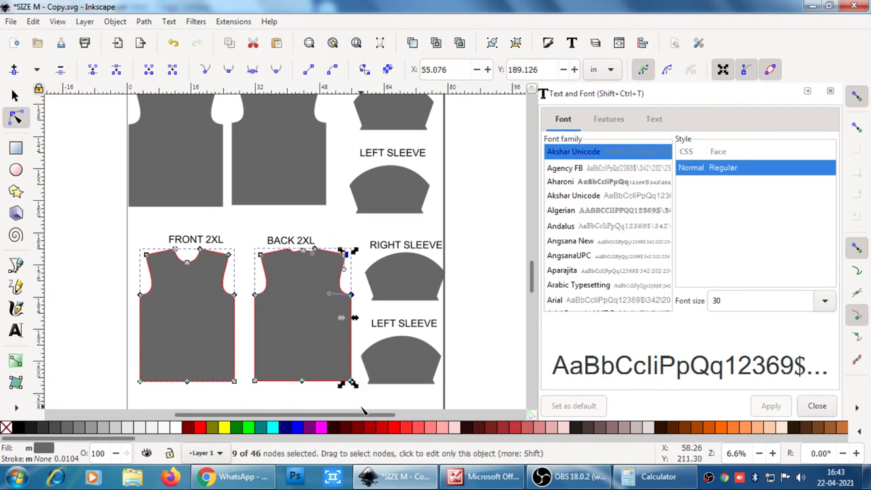
drag(243, 237, 276, 398)
key(Left)
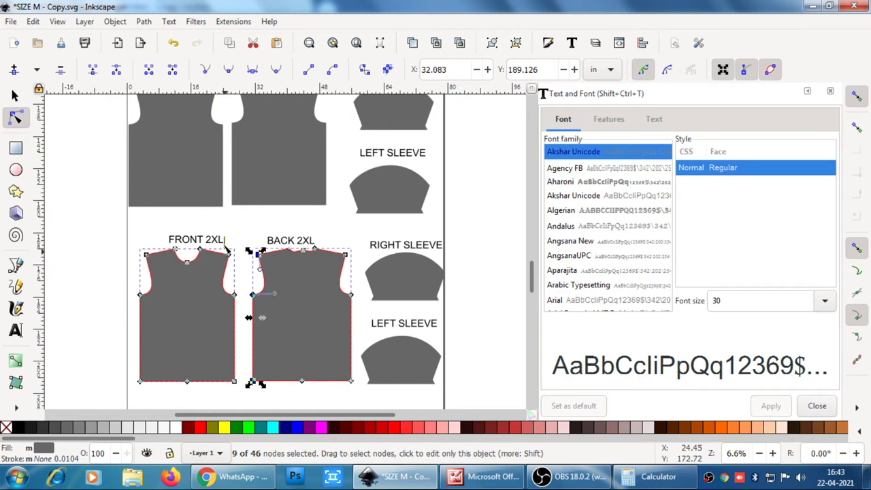
drag(226, 248, 247, 397)
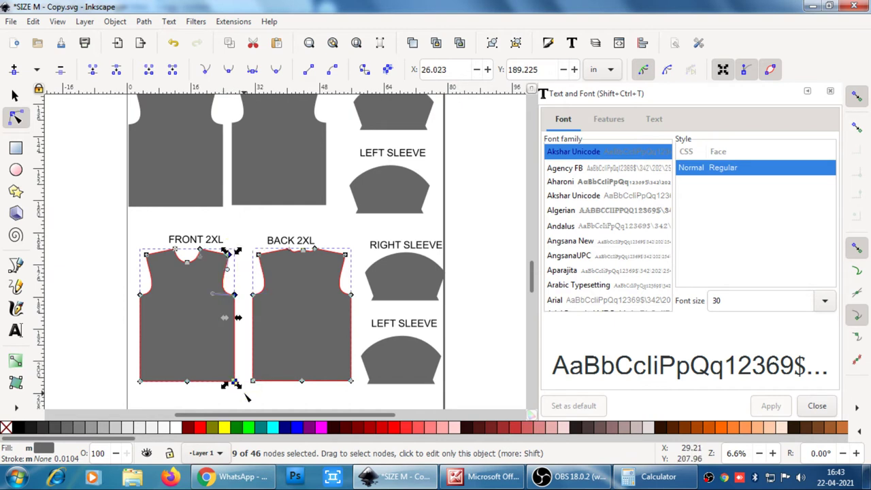
key(Right)
key(Escape)
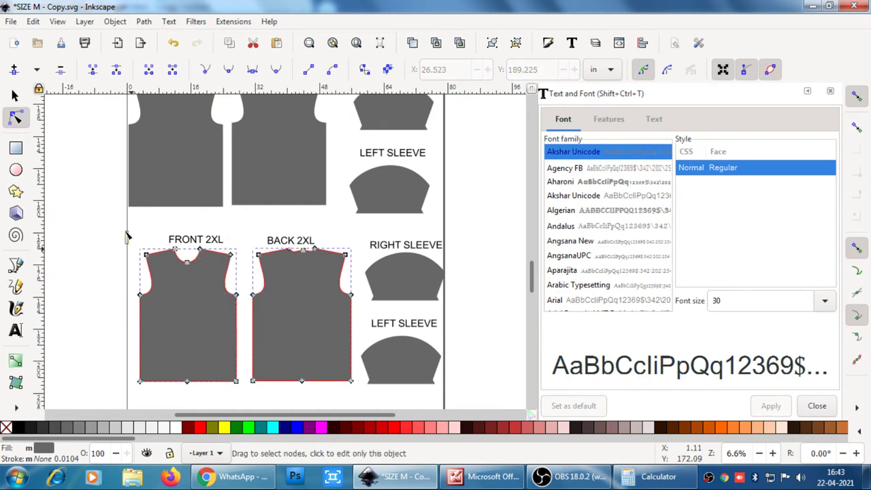
drag(125, 235, 162, 396)
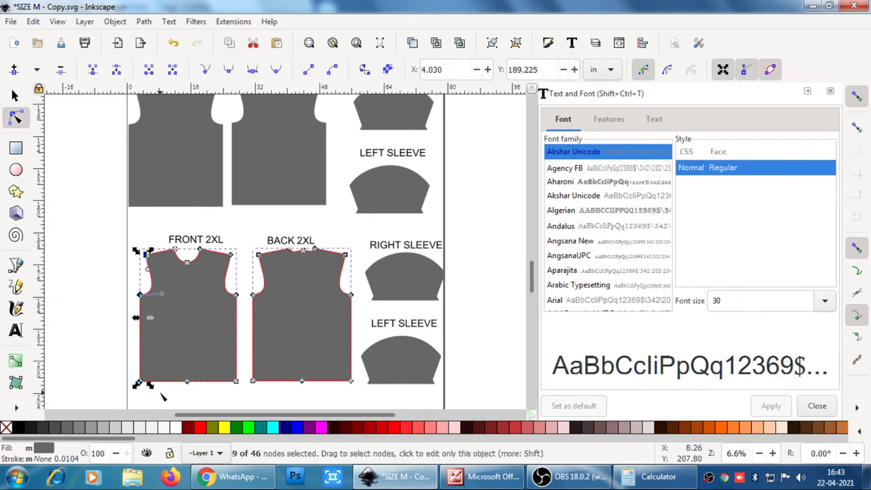
key(Left)
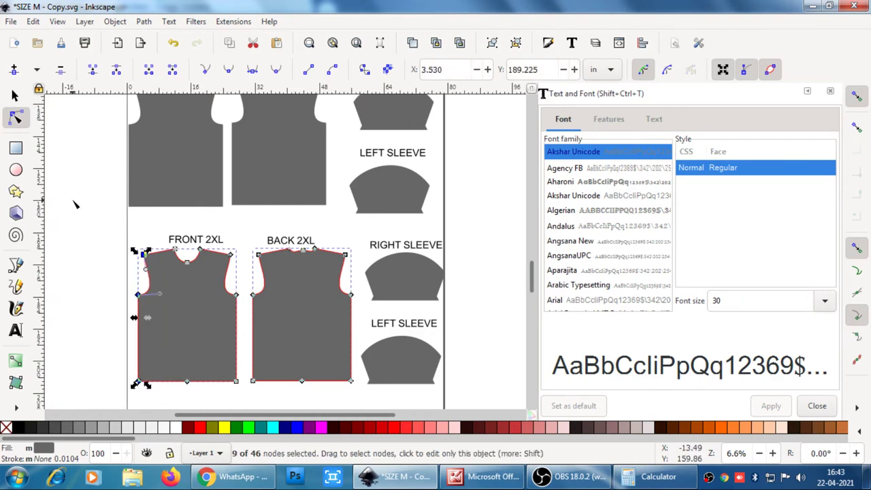
Step: In the top row, change FRONT M to FRONT S and delete the M from BACK M
click(15, 96)
scroll(71, 207, up, 8)
scroll(71, 208, up, 5)
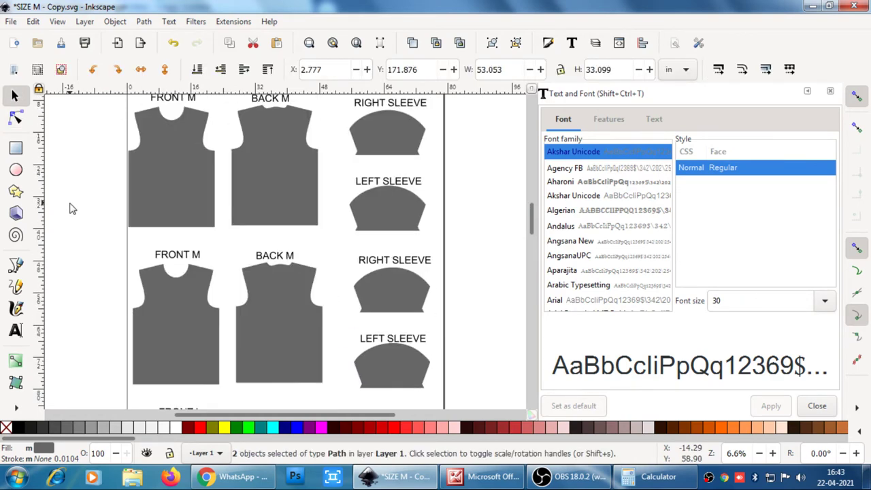
scroll(71, 208, up, 10)
scroll(156, 319, down, 3)
scroll(155, 317, down, 2)
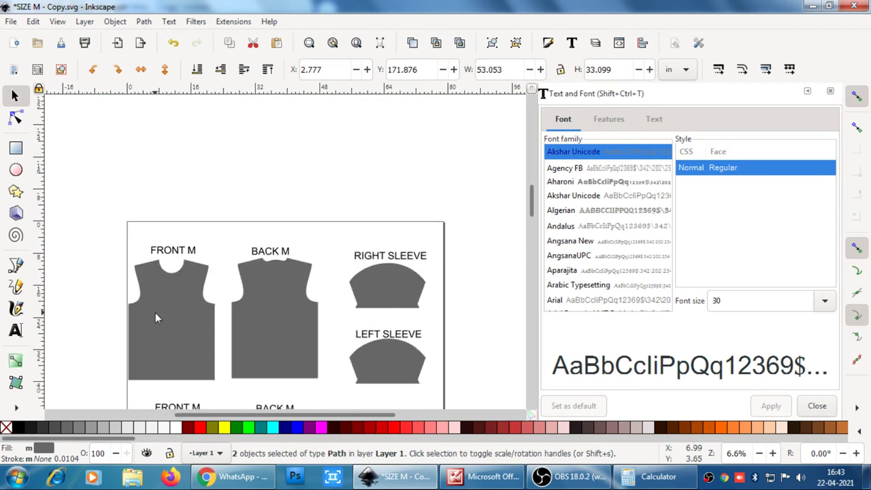
double_click(176, 253)
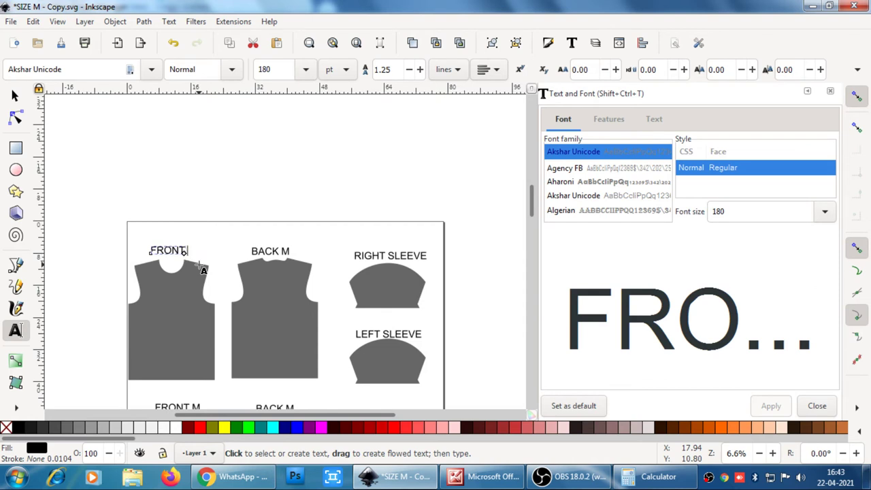
text(S)
click(15, 97)
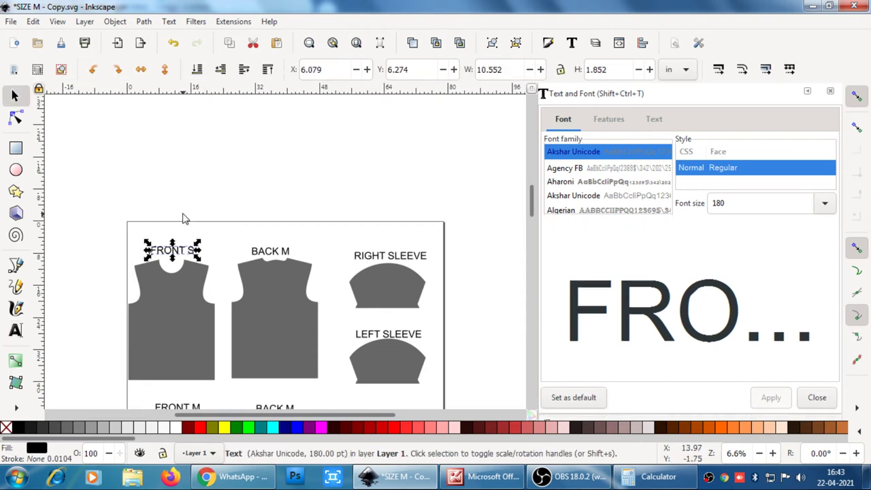
click(271, 253)
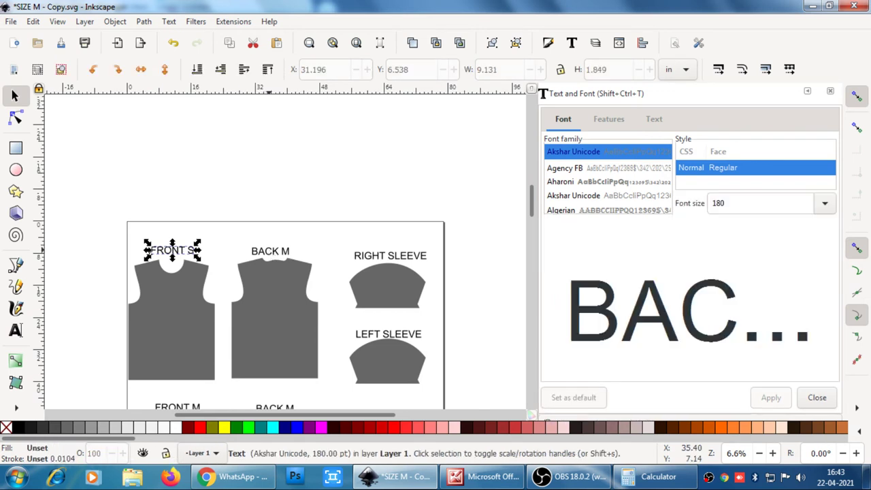
double_click(276, 253)
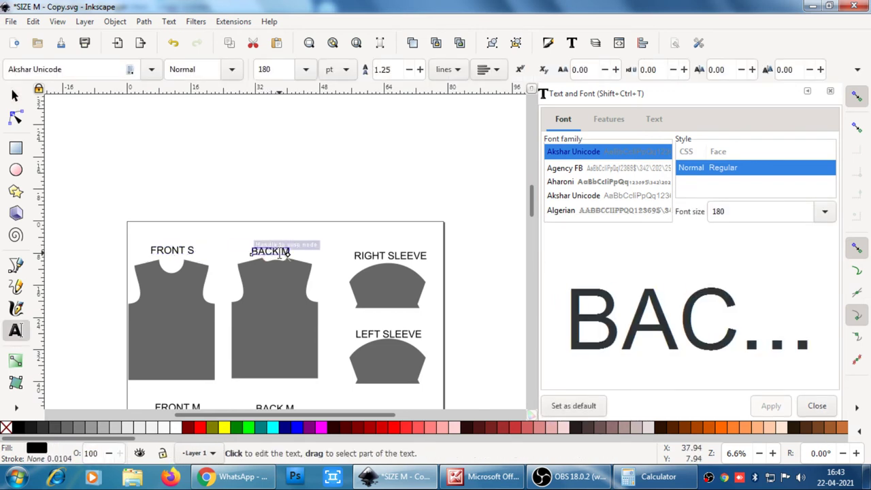
key(BackSpace)
Step: Complete the BACK S label and raise the bottom edges of FRONT S and BACK S
text(S)
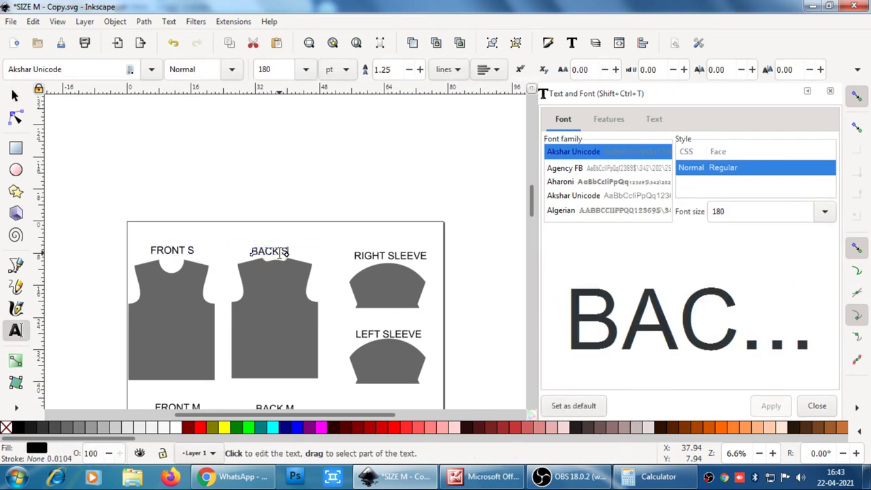
click(16, 118)
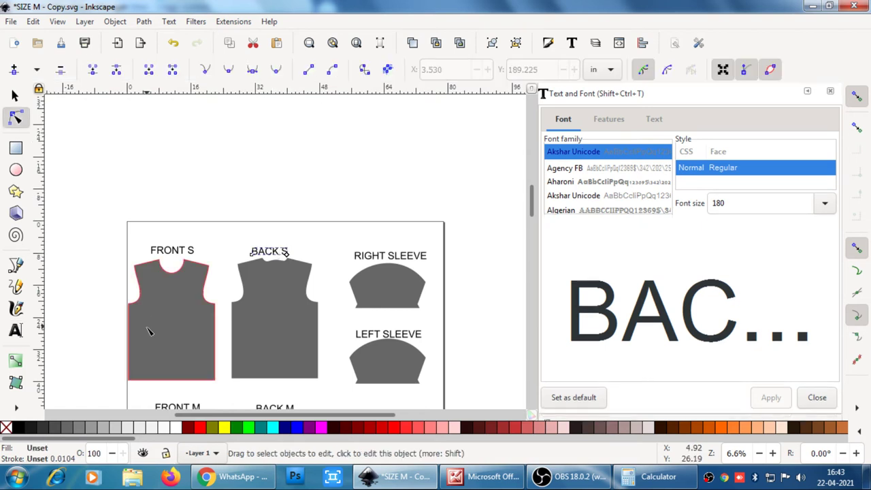
scroll(148, 328, down, 3)
click(167, 269)
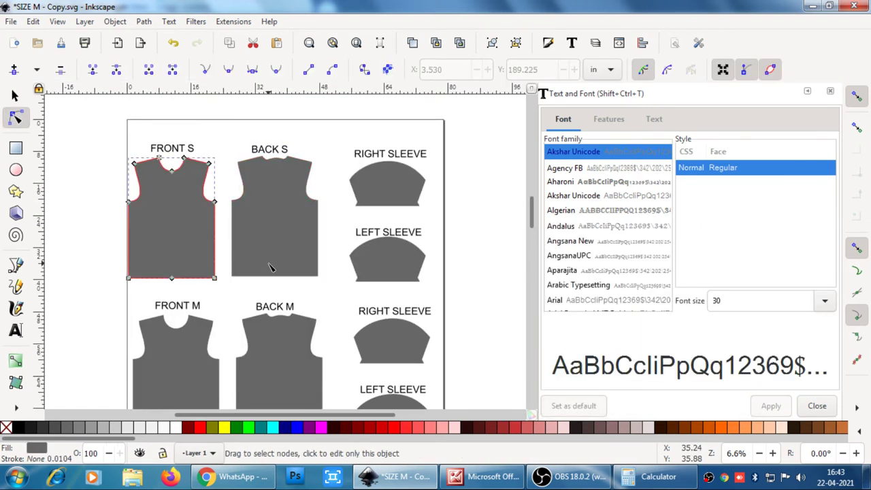
shift+click(271, 267)
drag(111, 257, 331, 299)
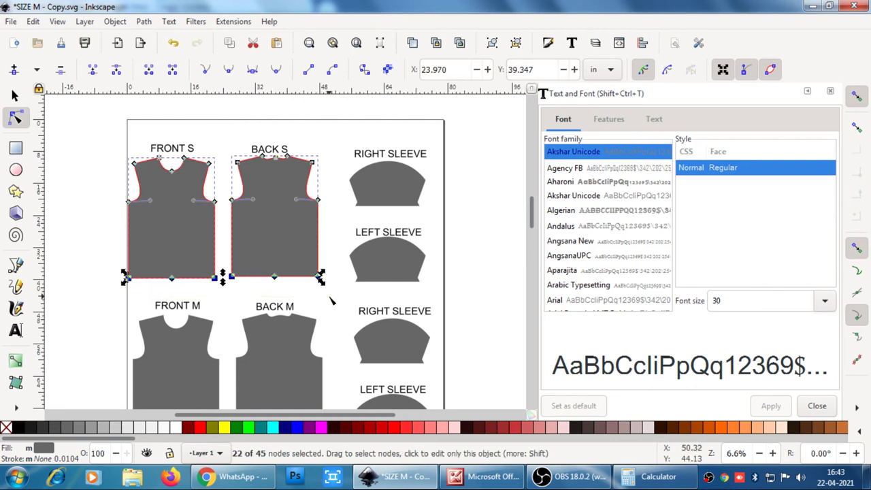
key(Up)
key(Up)
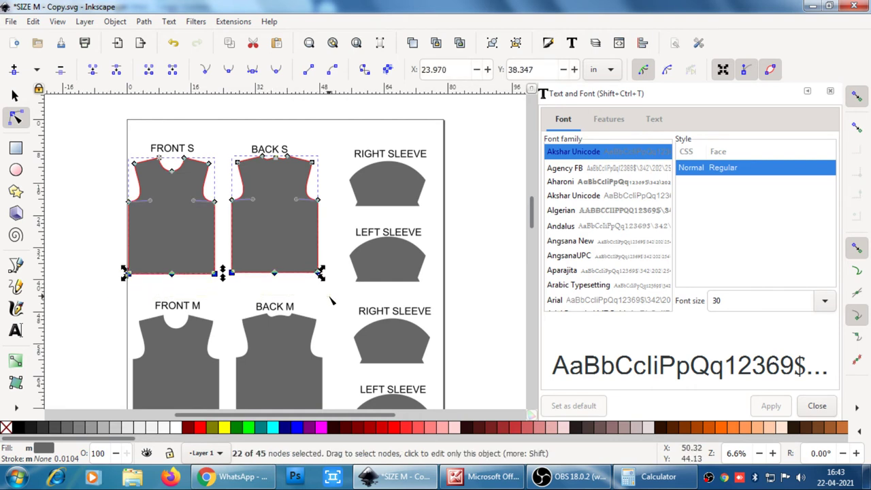
key(Escape)
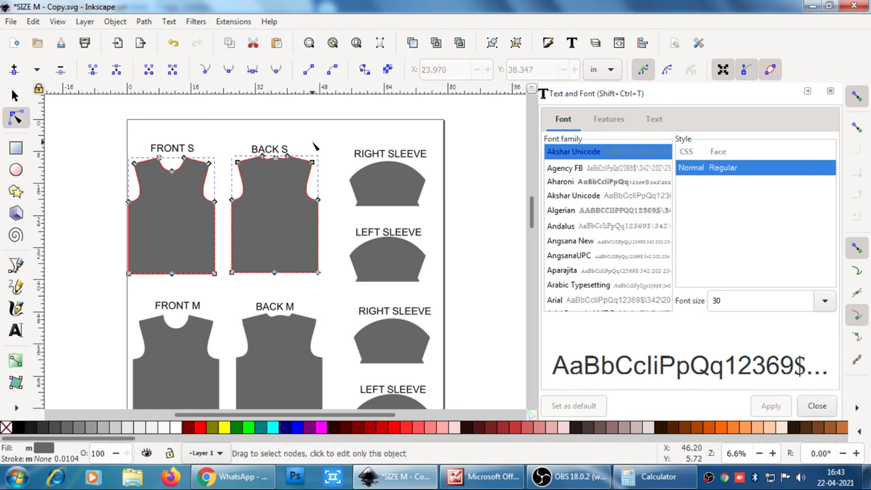
Step: Nudge both side edges of the BACK S piece inward
click(314, 147)
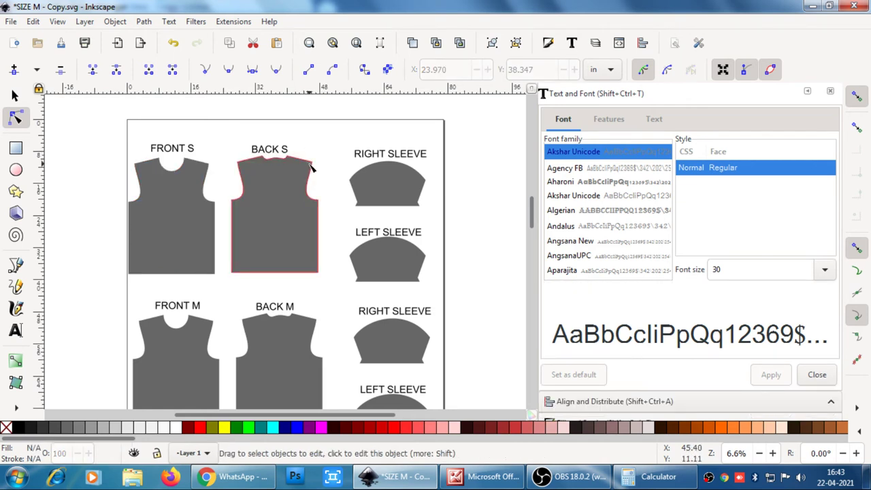
click(308, 161)
drag(309, 160, 330, 290)
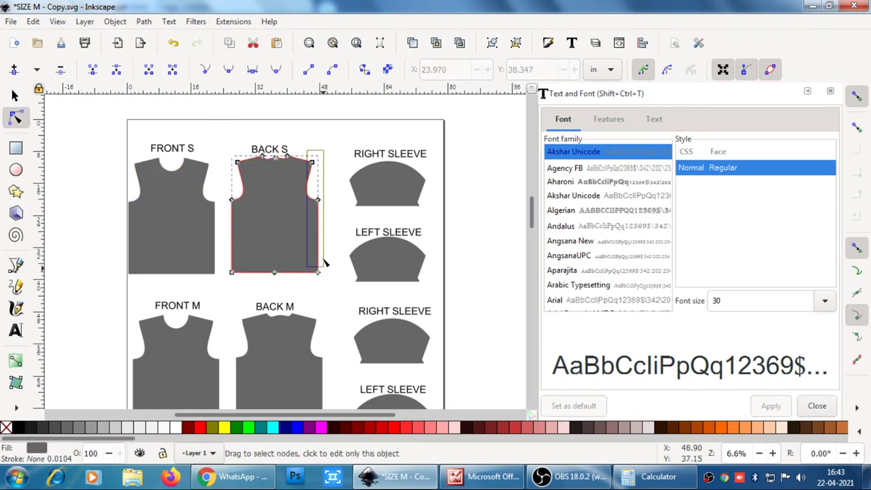
key(Left)
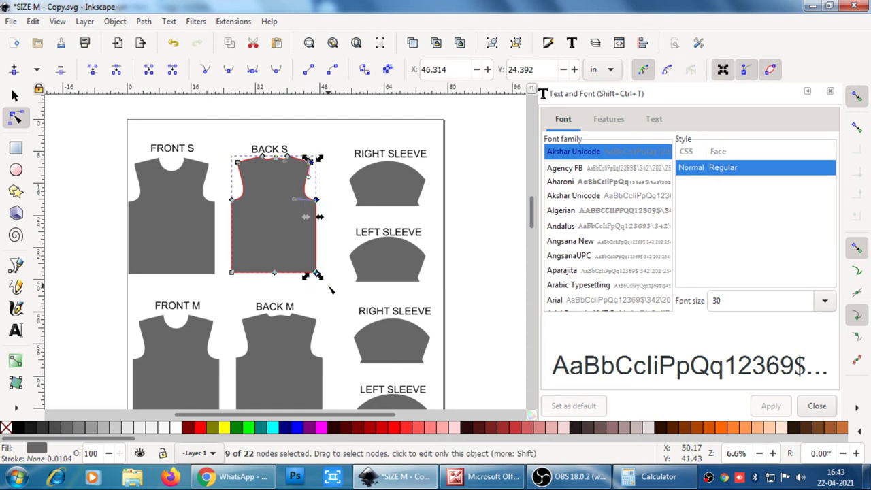
drag(220, 146, 253, 280)
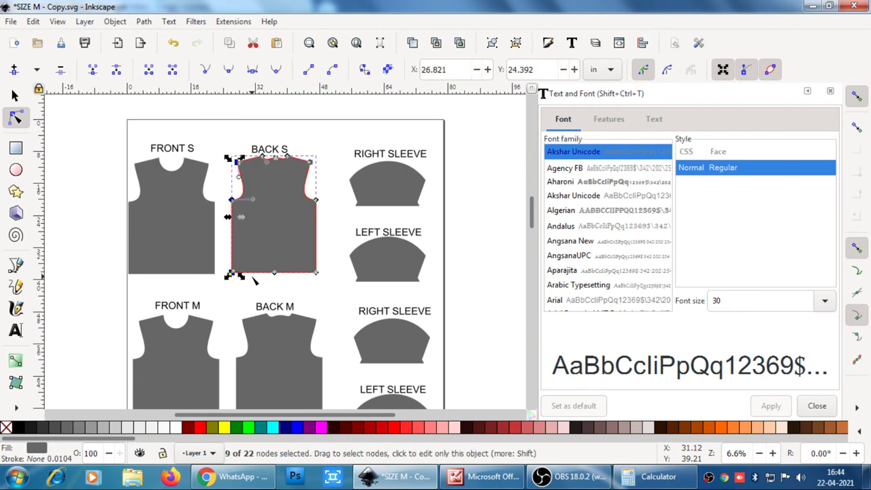
key(Right)
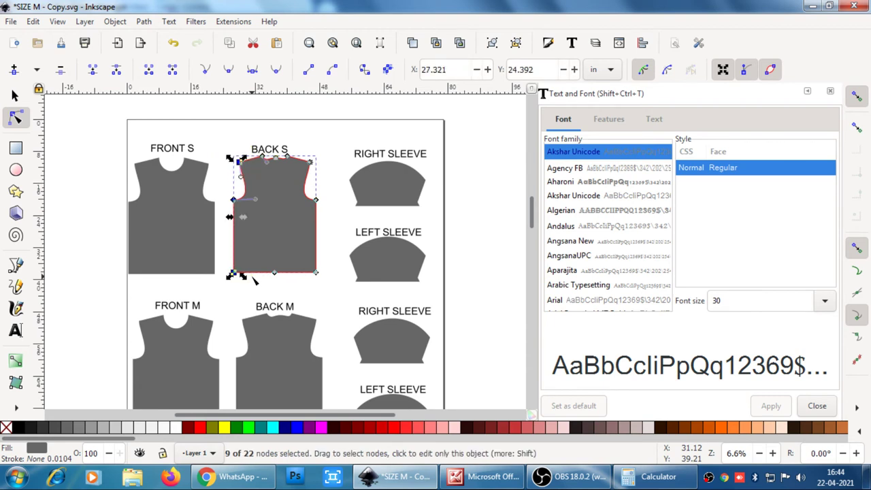
Step: Nudge both side edges of the FRONT S piece inward
click(197, 170)
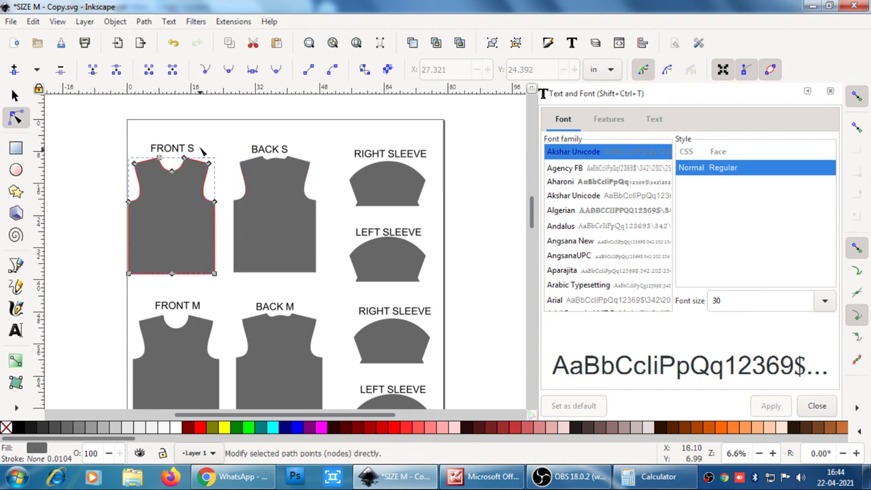
drag(201, 151, 219, 291)
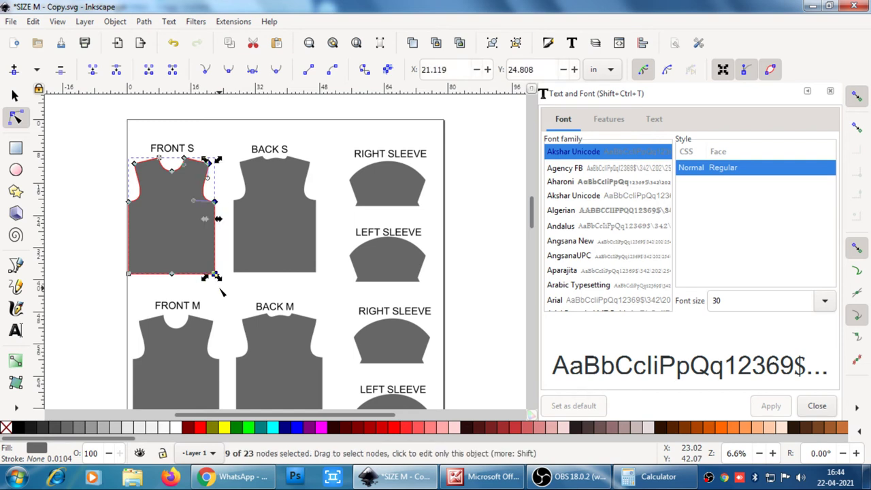
key(Left)
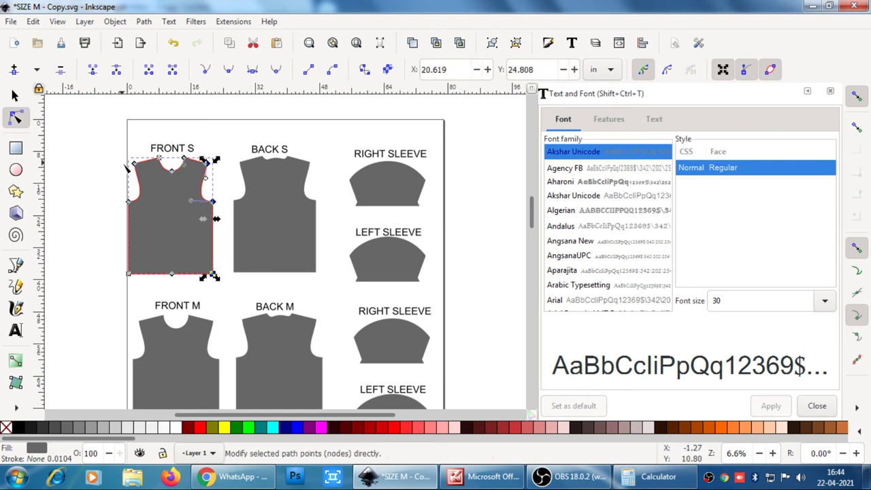
mouse_move(111, 140)
mouse_down()
mouse_move(142, 217)
mouse_move(152, 288)
mouse_up()
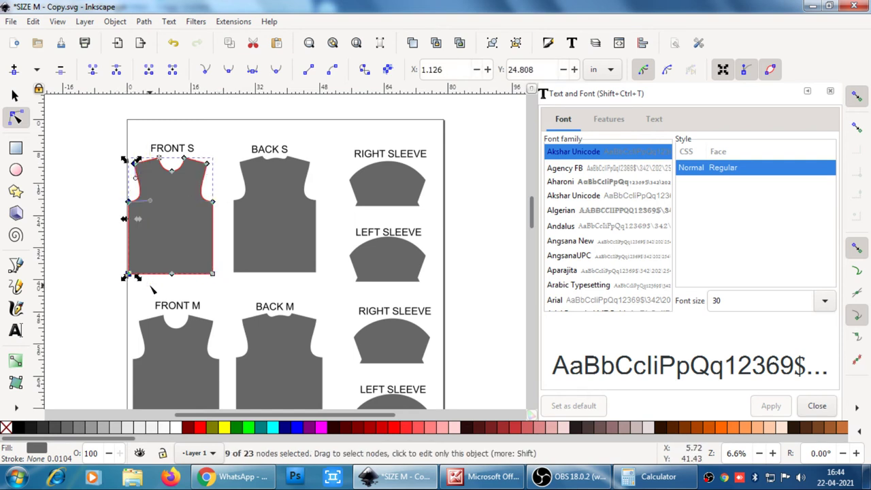
key(Right)
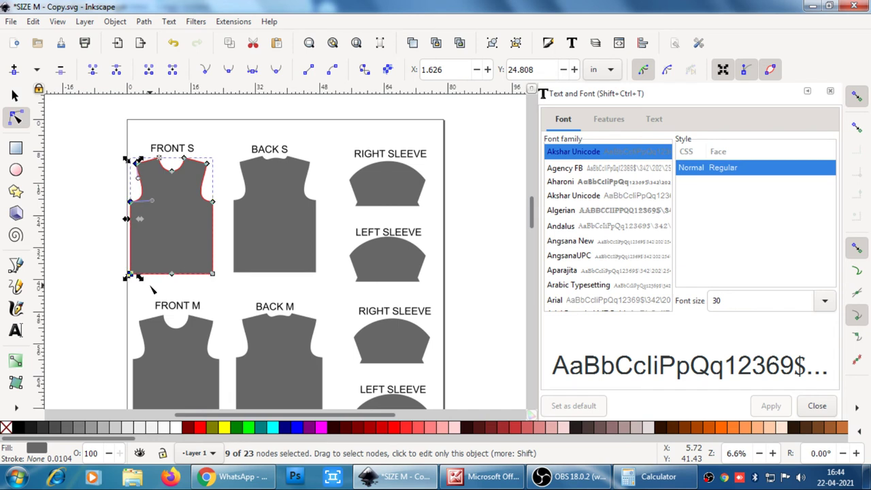
Step: Resize the size S right sleeve to 18 in wide by 10 in high
key(s)
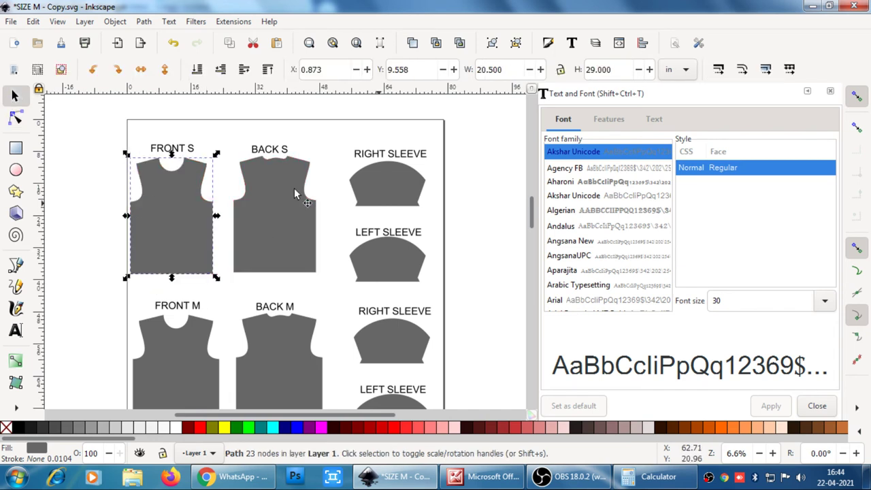
click(383, 200)
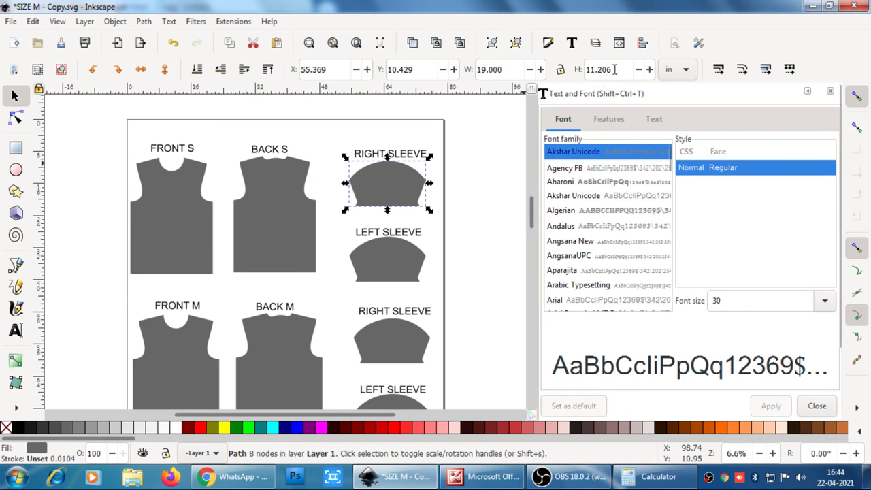
drag(614, 69, 589, 68)
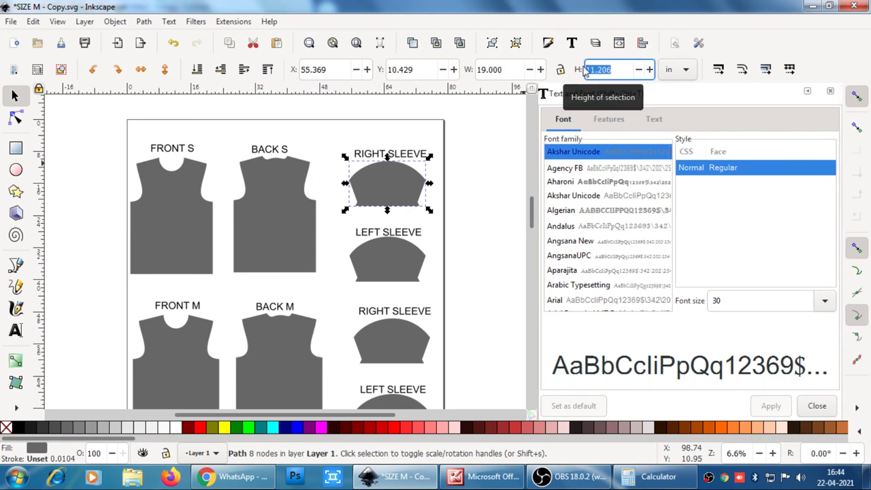
key(BackSpace)
text(10)
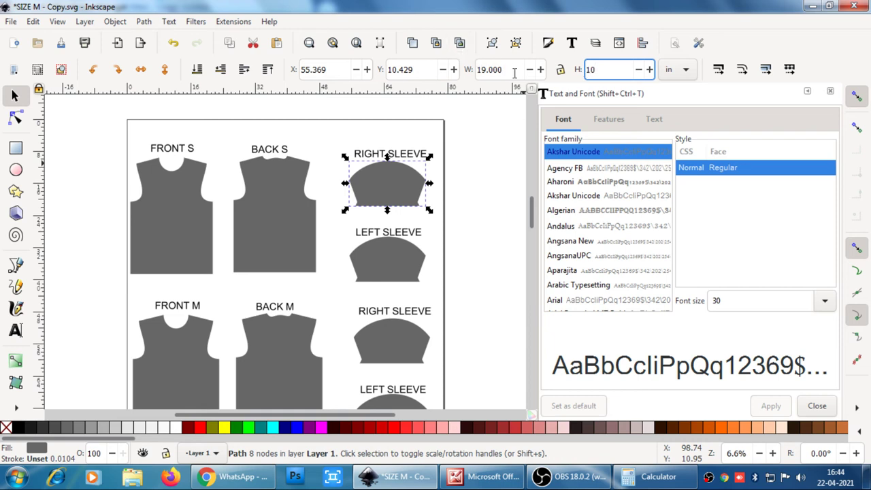
drag(514, 70, 498, 72)
key(BackSpace)
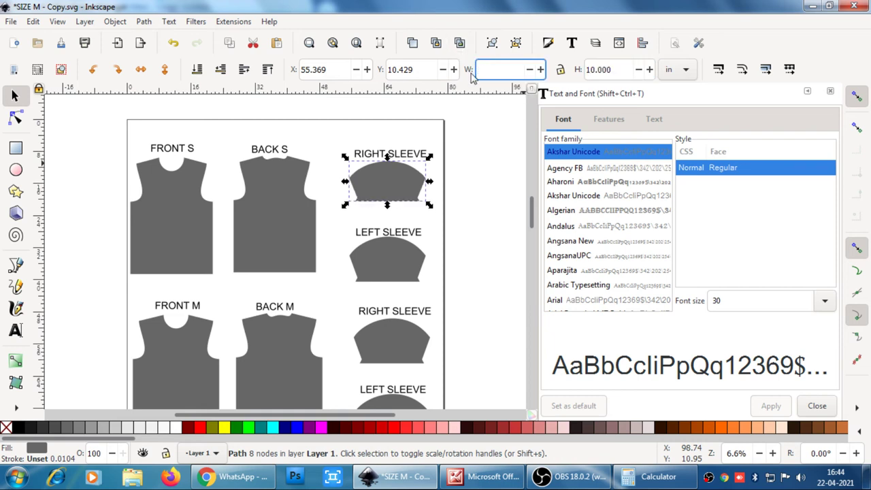
text(18)
key(Return)
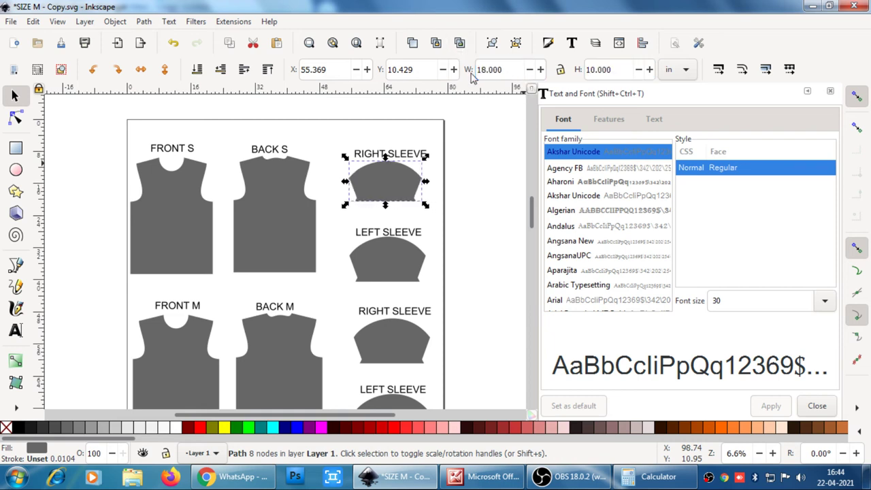
Step: Replace the left sleeve with a duplicate of the right sleeve under the LEFT SLEEVE label
click(397, 265)
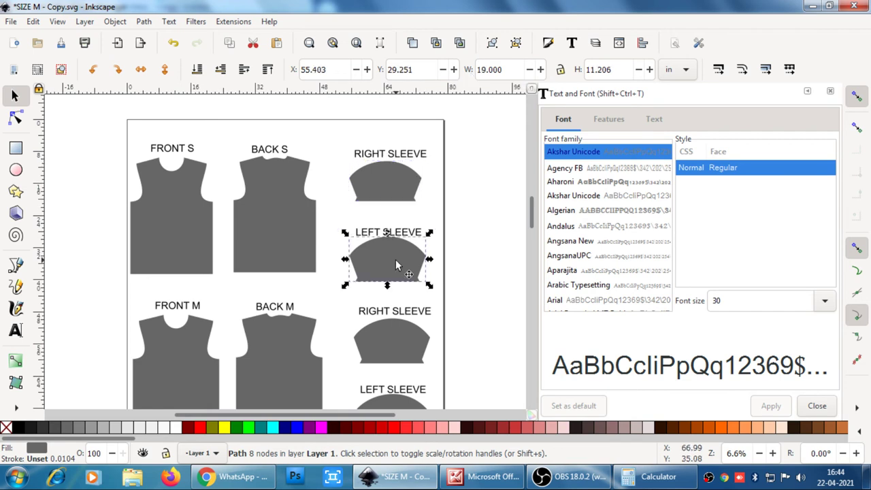
key(Delete)
key(ctrl+shift+a)
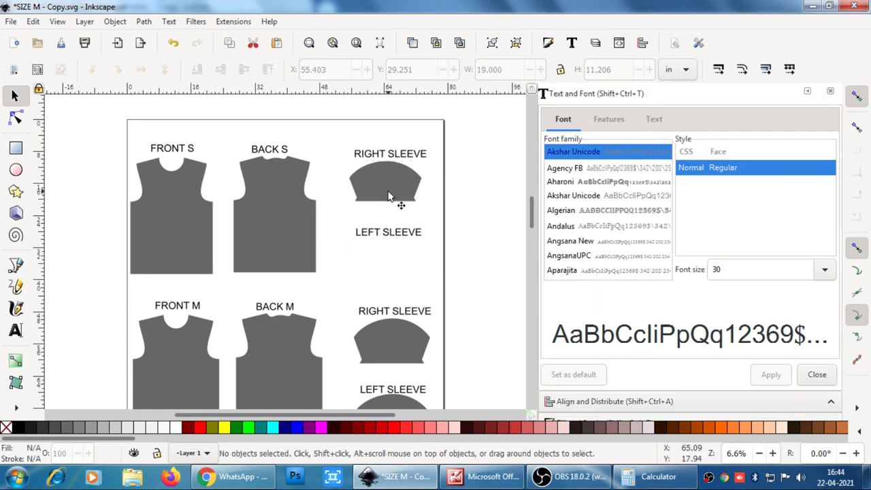
click(388, 197)
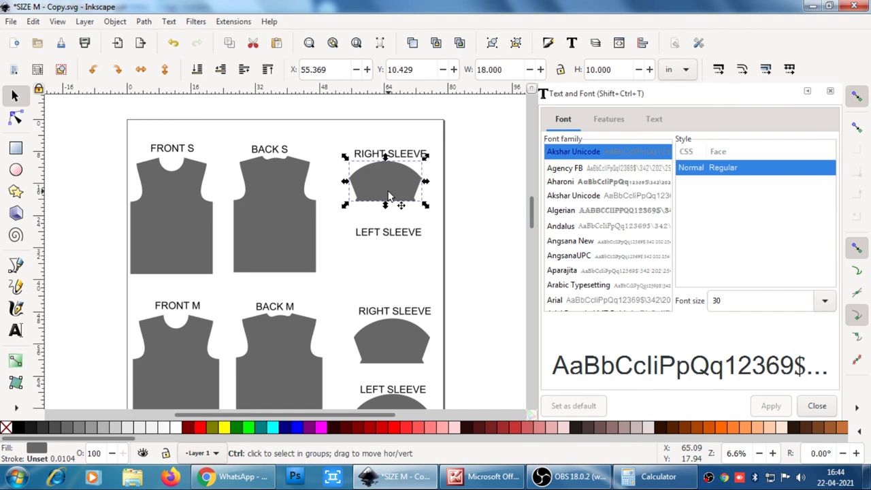
key(ctrl+d)
drag(388, 196, 383, 271)
Step: Create a SIZE S text left of the page, enlarge it to about 42 × 10 in, and duplicate it
click(355, 43)
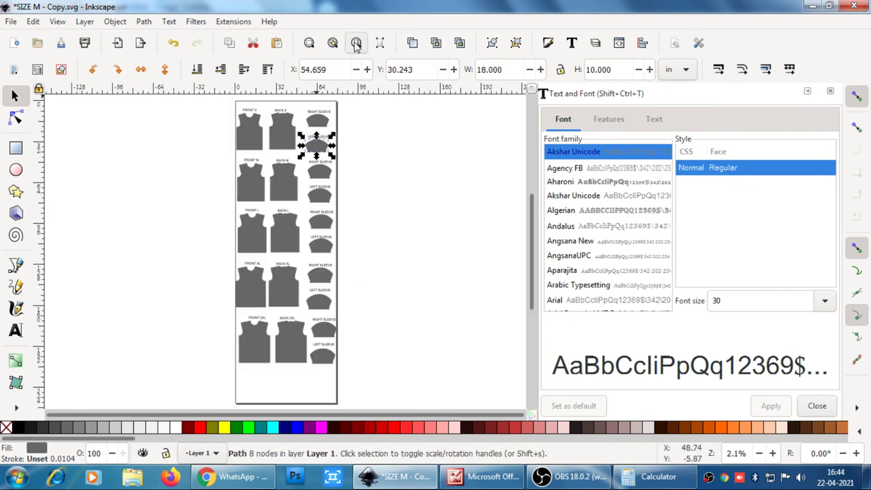
key(ctrl+shift+a)
click(213, 140)
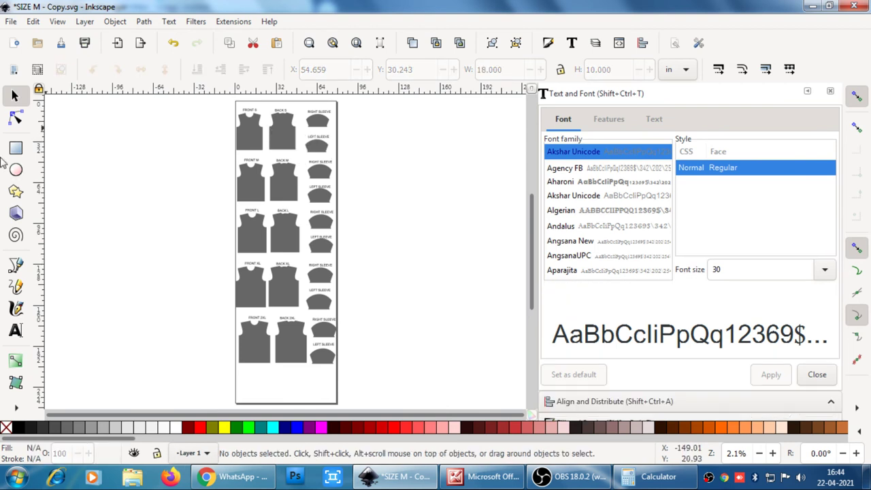
click(16, 330)
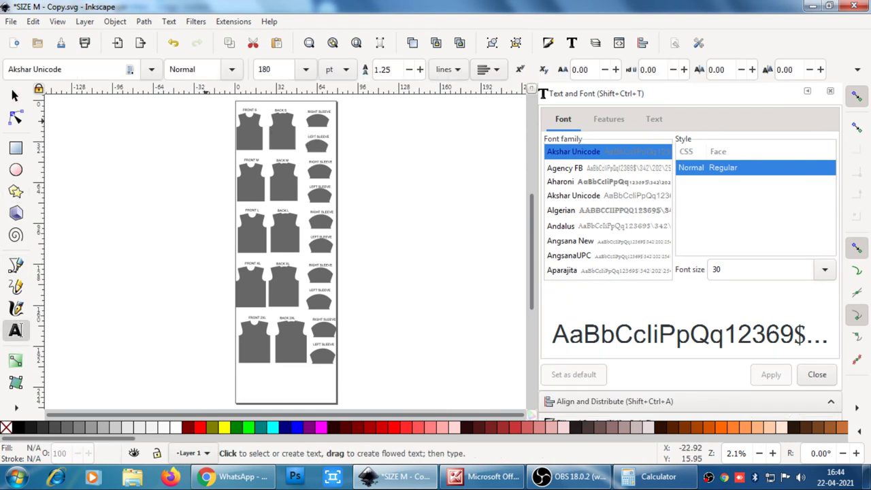
click(167, 143)
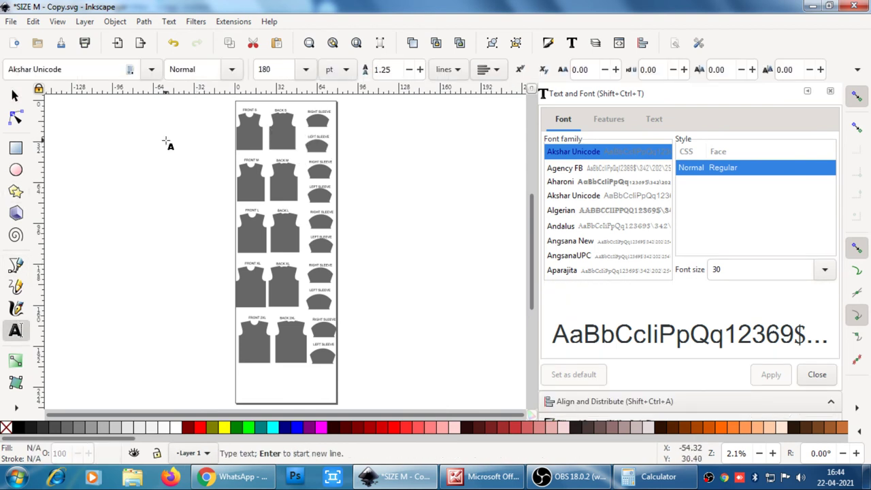
click(167, 143)
text(SIZE S)
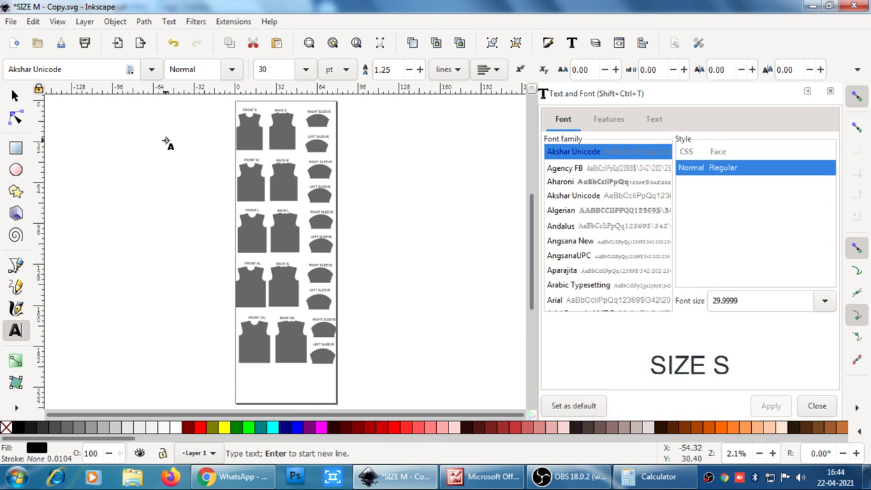
key(Escape)
key(s)
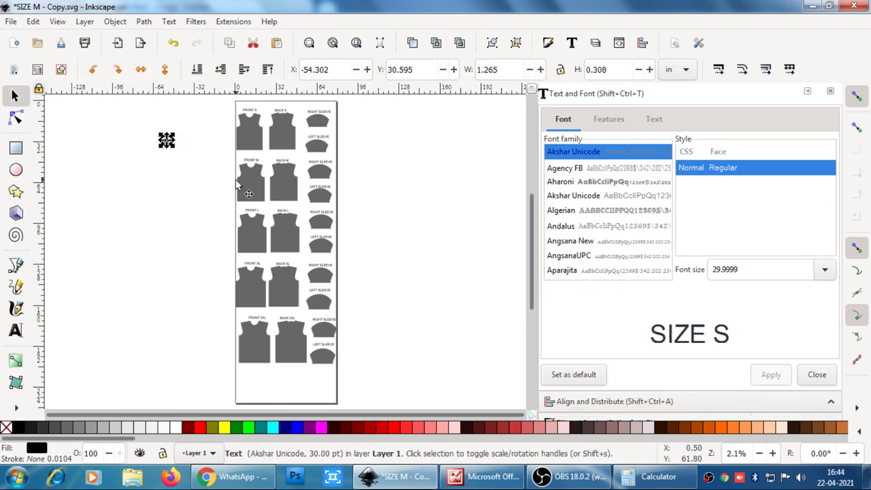
mouse_move(172, 148)
mouse_down()
mouse_move(198, 175)
mouse_move(184, 129)
mouse_move(195, 136)
mouse_move(189, 179)
mouse_up()
key(ctrl+d)
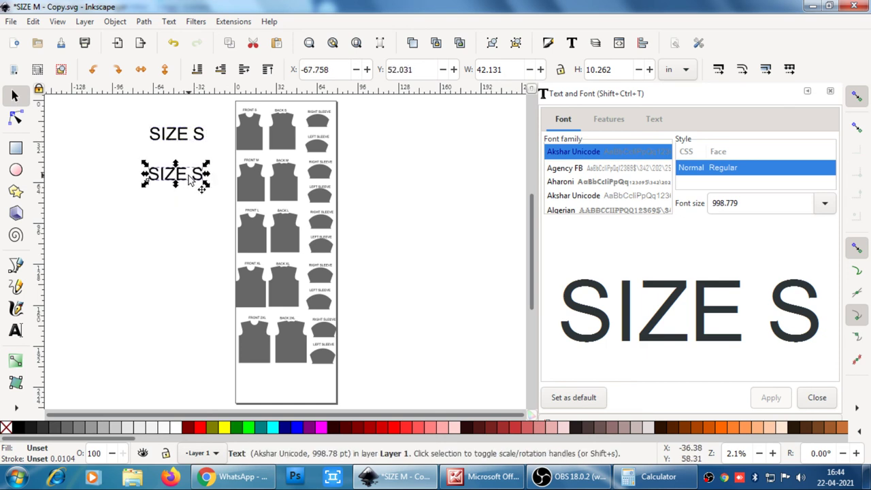
key(Right)
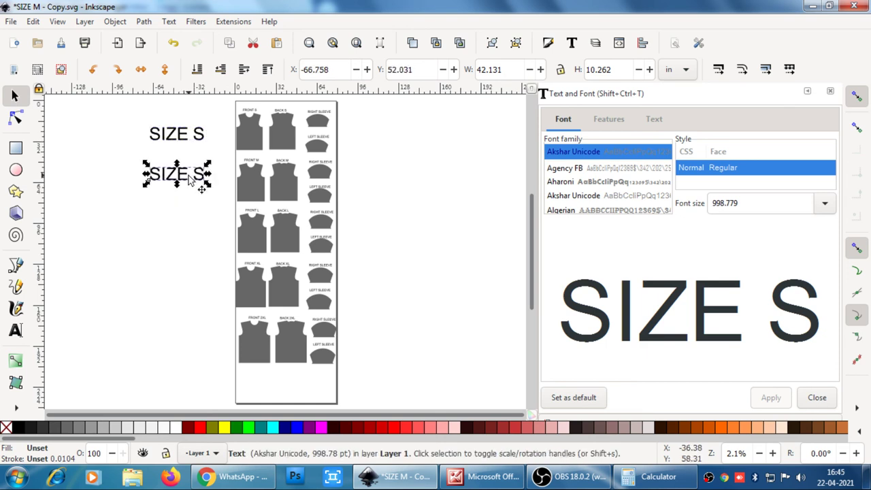
Step: Change the copied label to SIZE M and add a SIZE L copy beside the next row
double_click(190, 176)
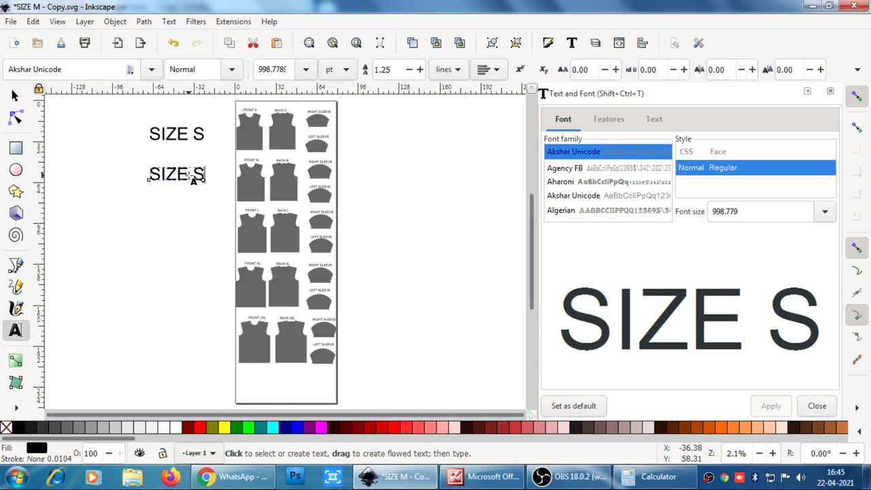
key(BackSpace)
text(M)
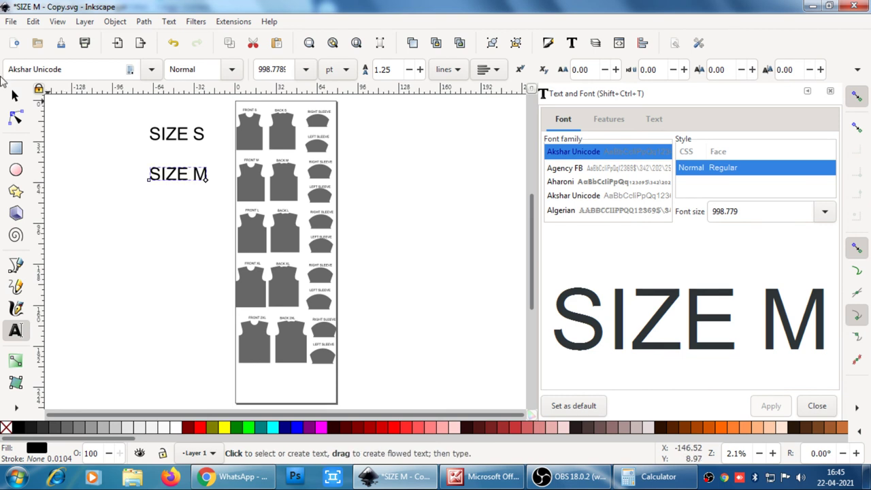
click(15, 95)
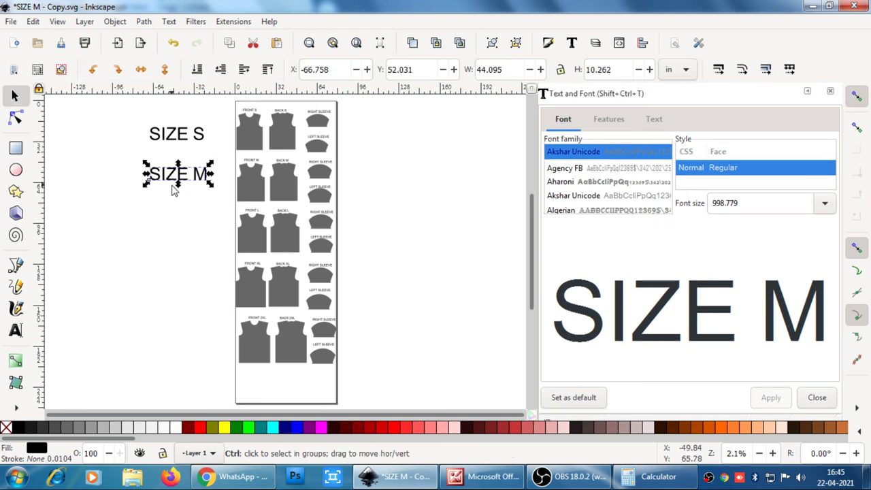
key(ctrl+d)
drag(182, 178, 189, 232)
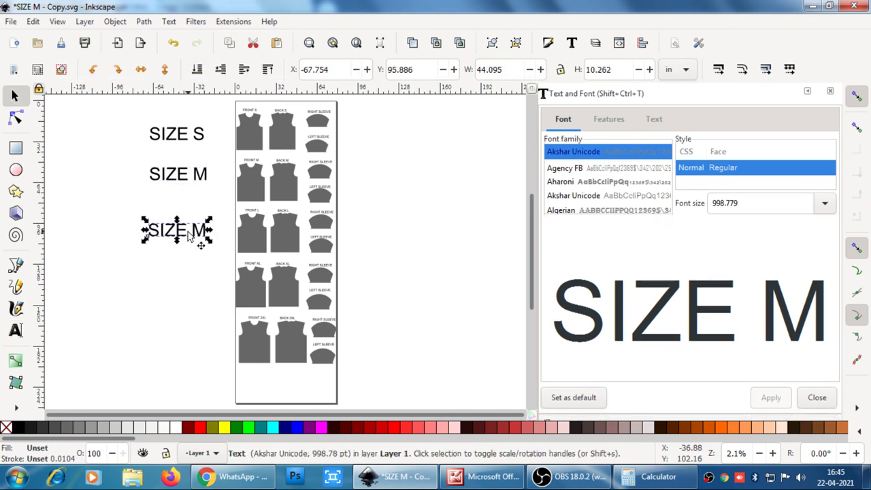
double_click(189, 234)
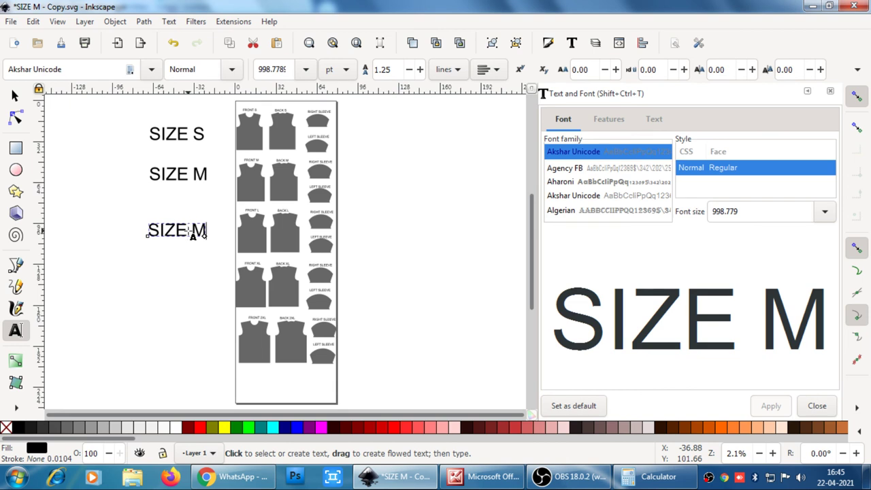
key(BackSpace)
text(L)
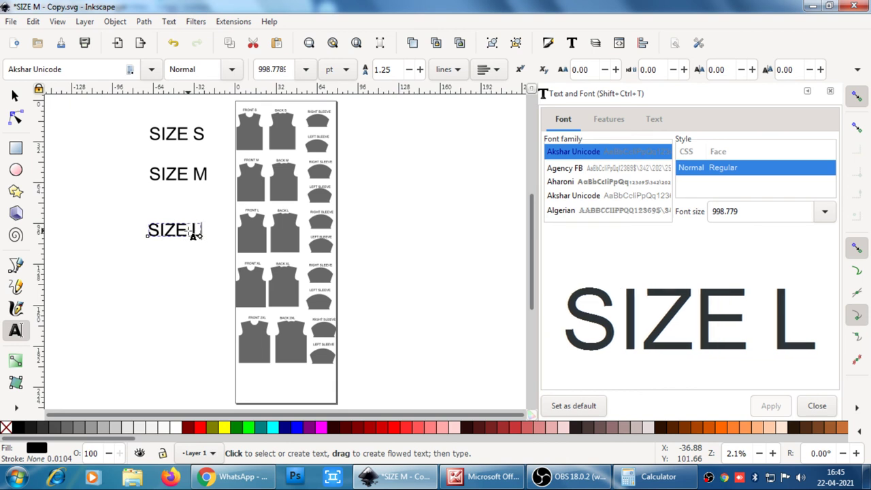
key(F1)
Step: Add SIZE XL and SIZE 2XL label copies beside the bottom two rows
key(ctrl+d)
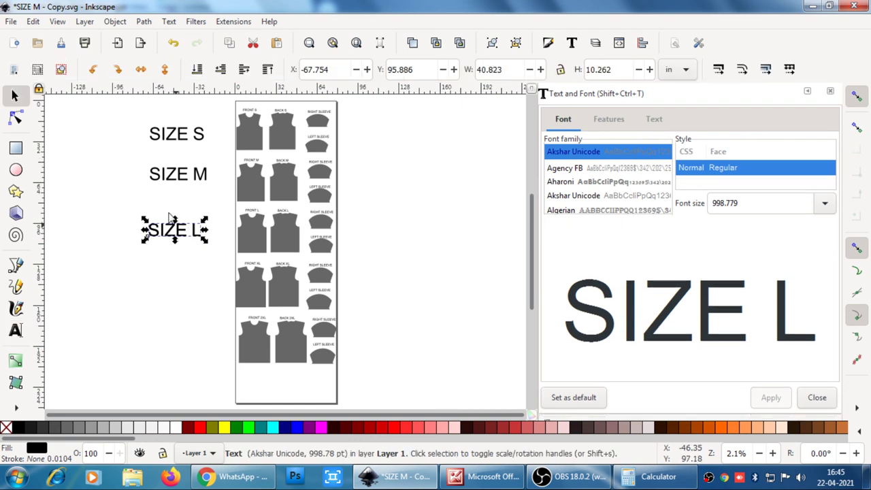
drag(175, 241, 180, 289)
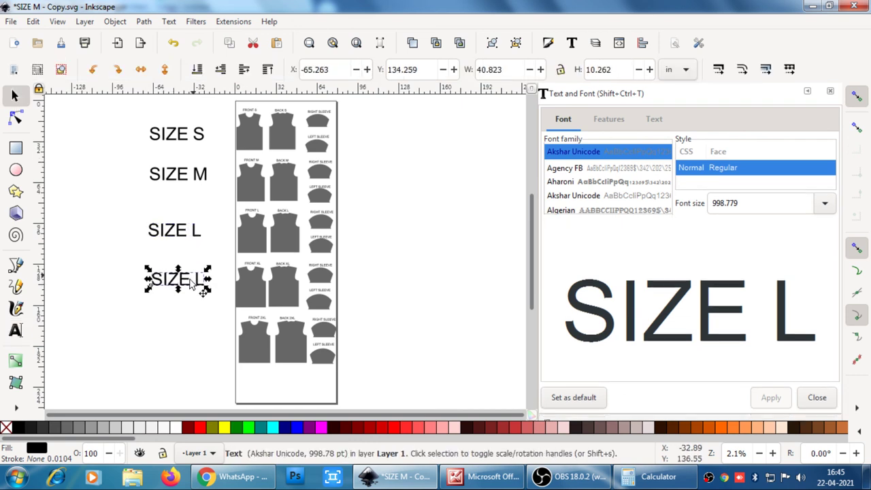
double_click(195, 282)
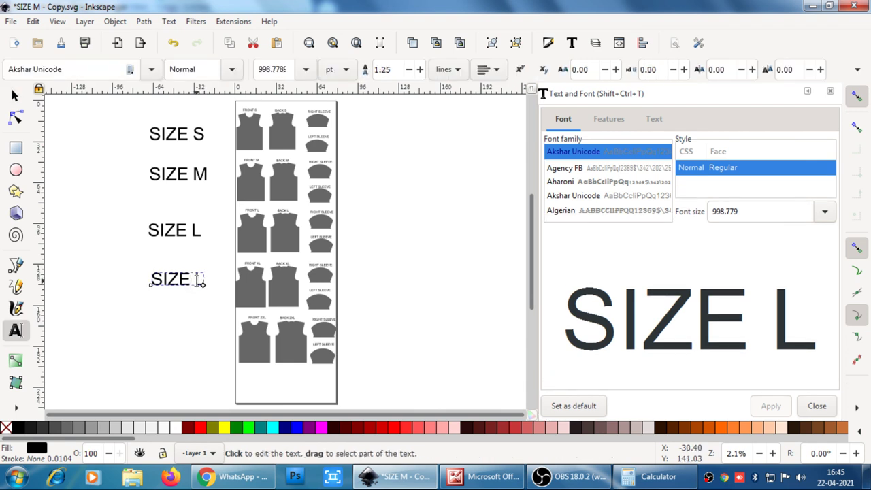
text(X)
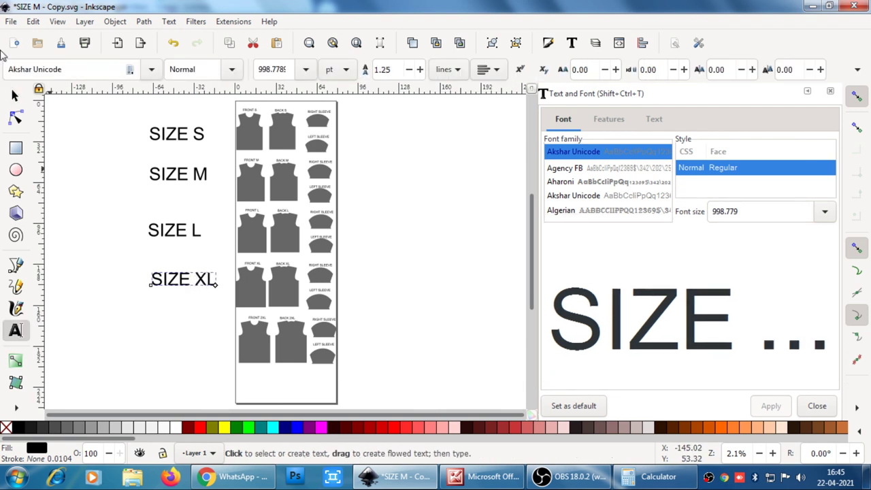
click(15, 96)
key(ctrl)
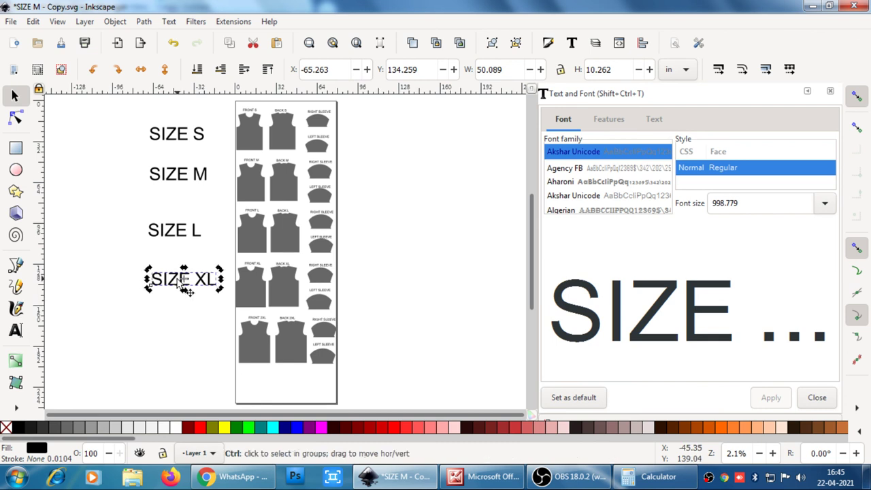
key(ctrl+d)
mouse_move(179, 292)
mouse_down()
mouse_move(178, 358)
mouse_move(181, 351)
mouse_up()
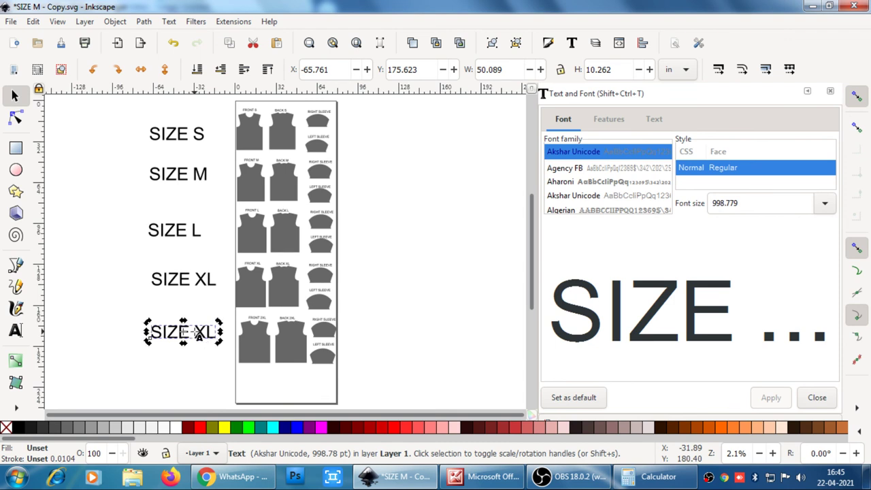
double_click(196, 336)
text(2)
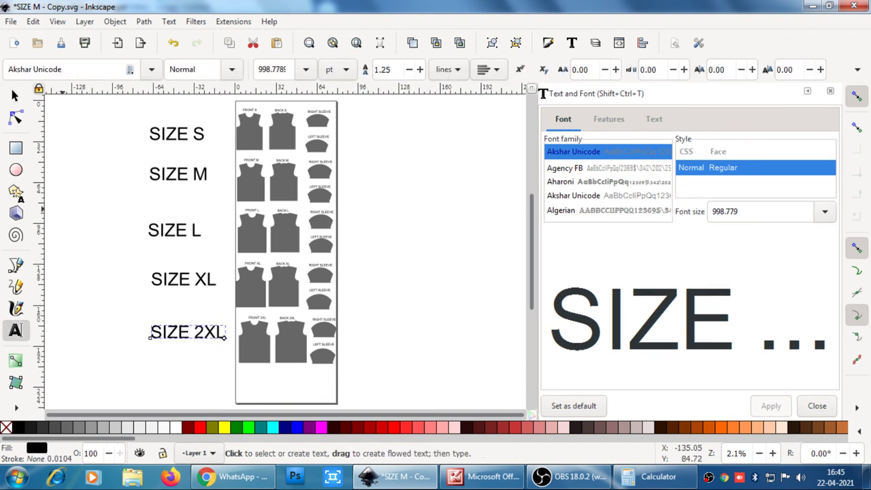
click(15, 97)
click(365, 253)
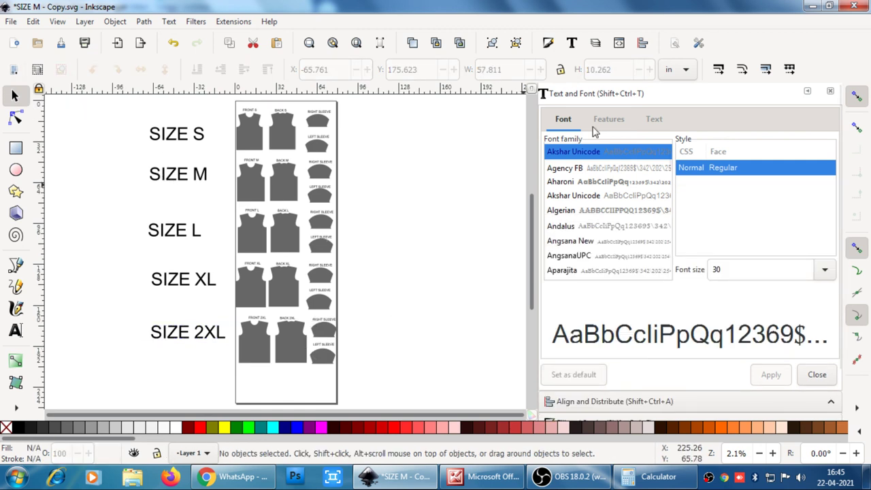
click(570, 478)
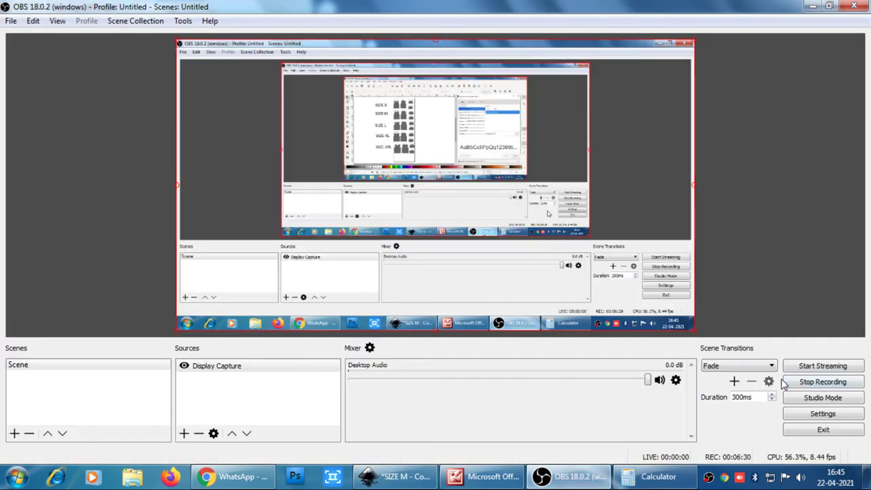